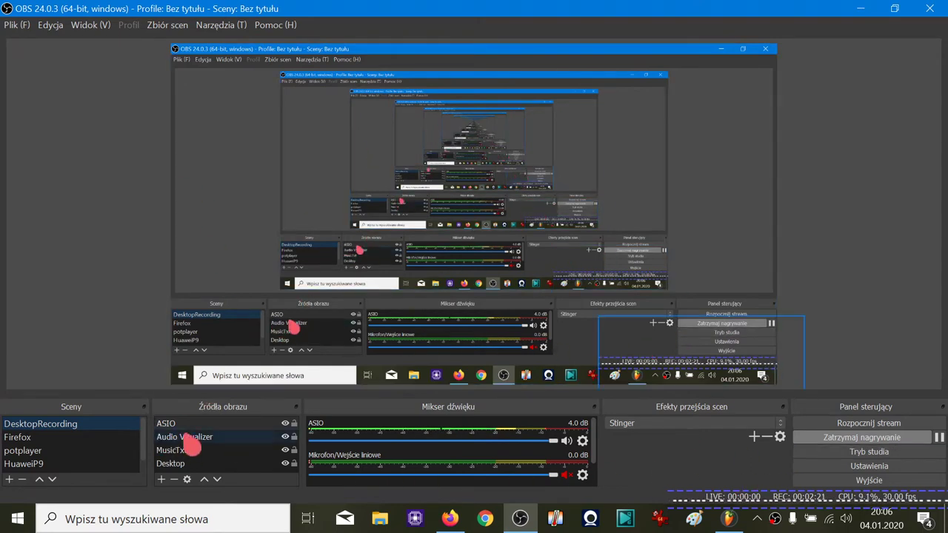
Step: Check the source types that can be added to the DesktopRecording scene, such as ASIO
left_click(161, 480)
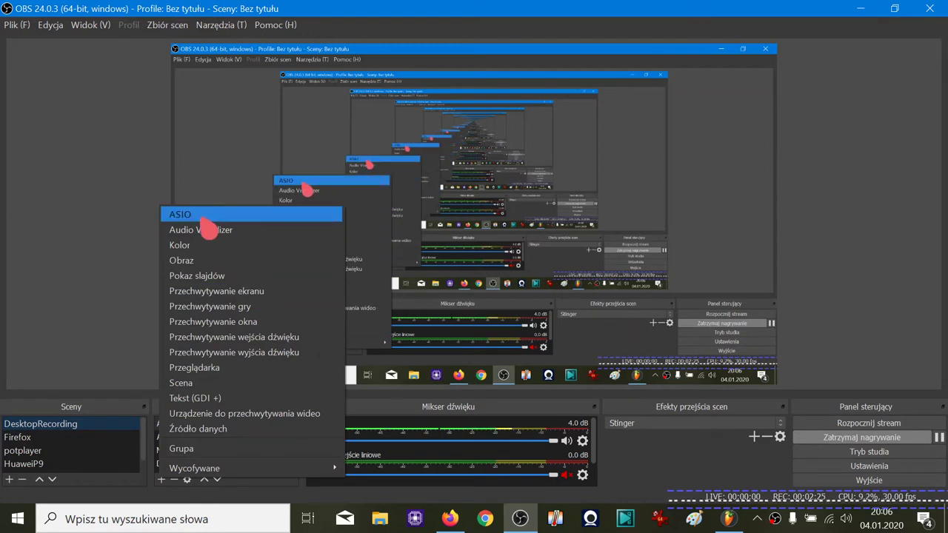
left_click(629, 457)
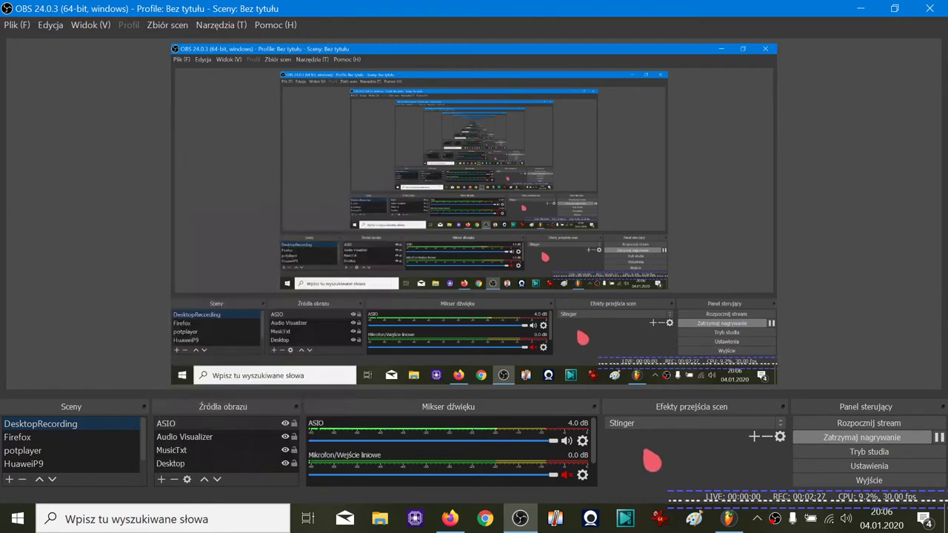
Step: Inspect the ASIO source's properties and the input device choices in the FL Studio ASIO control panel, then leave without changes
left_click(583, 440)
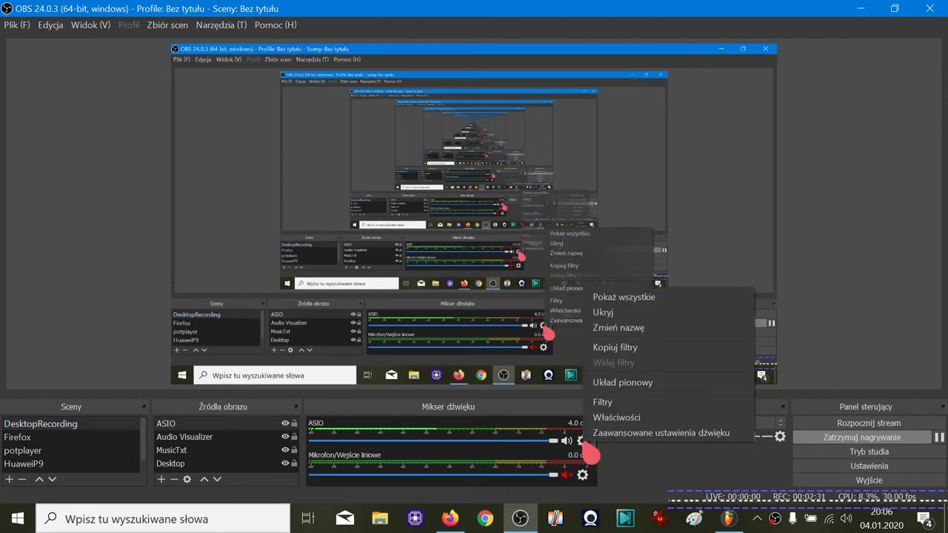
left_click(628, 419)
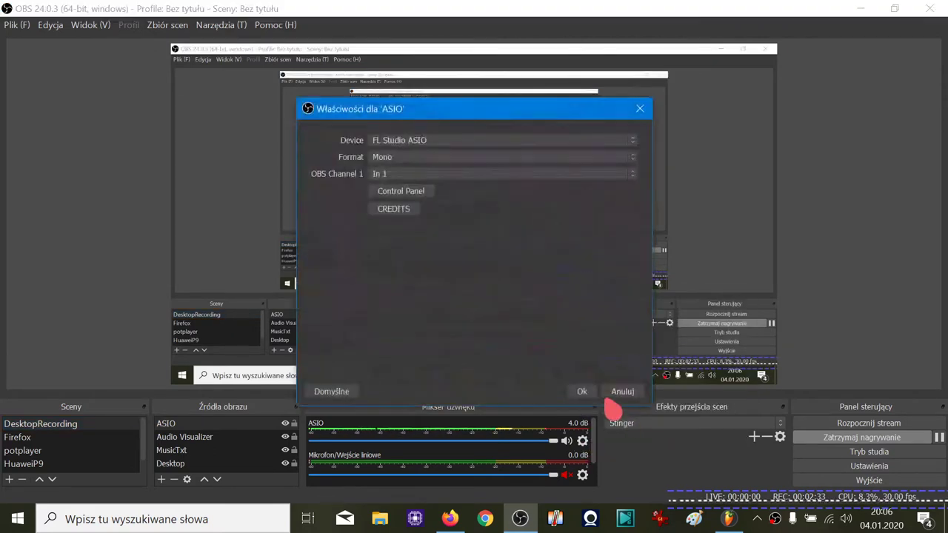
left_click(416, 190)
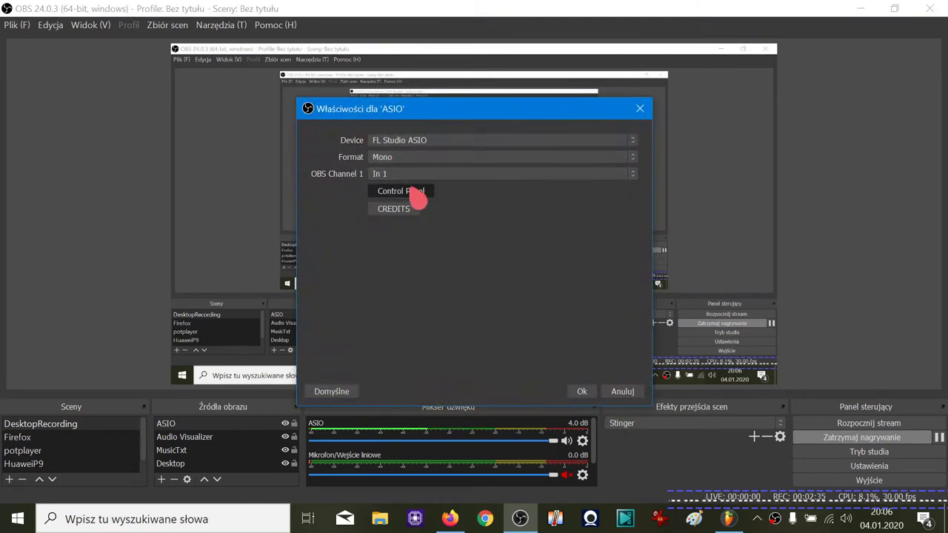
left_click(489, 276)
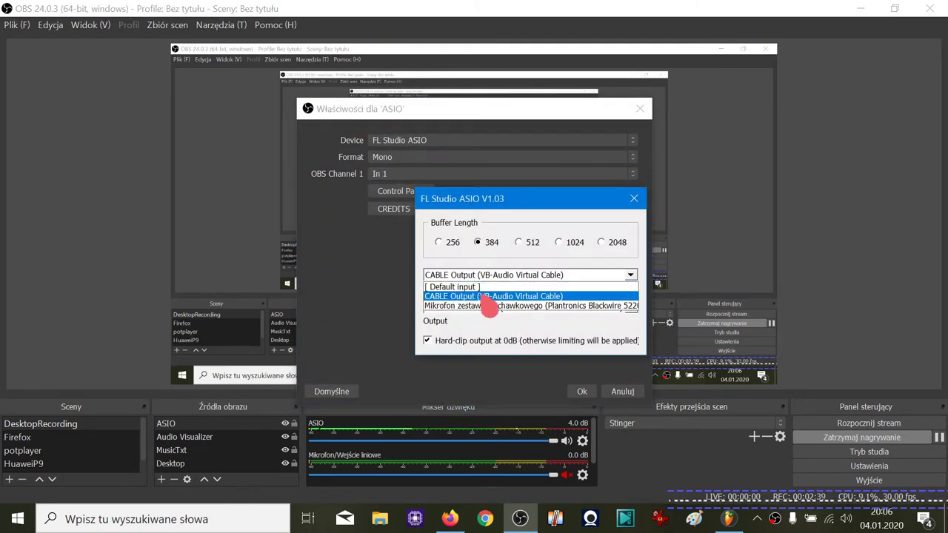
left_click(589, 214)
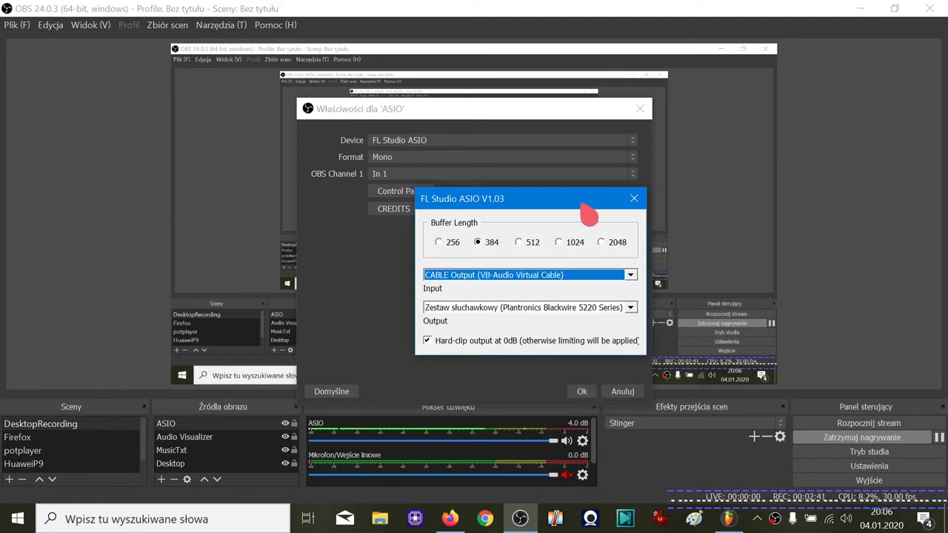
left_click(633, 200)
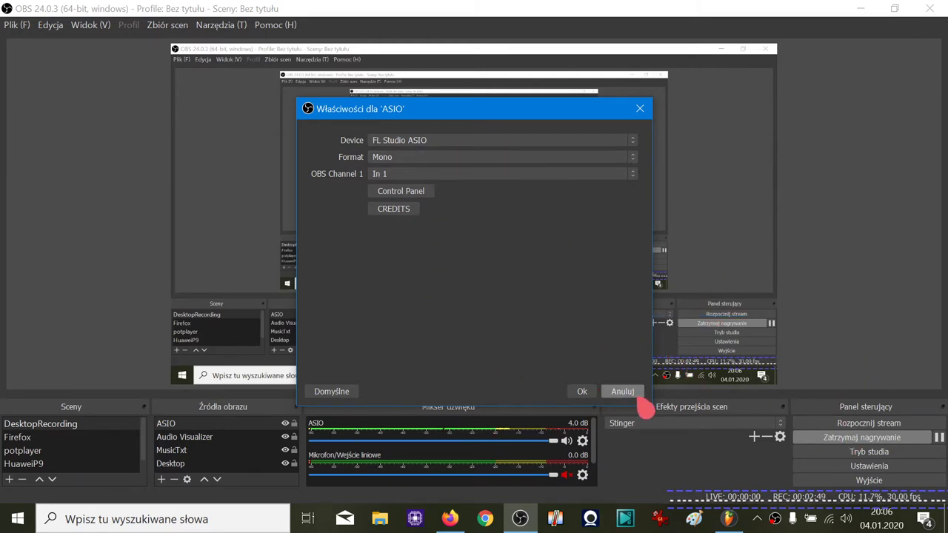
left_click(628, 393)
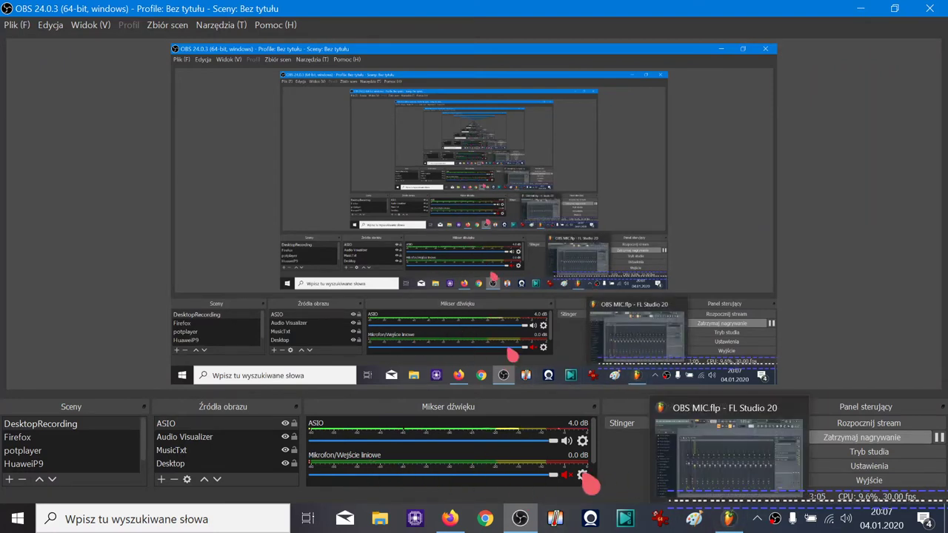
Step: Switch to FL Studio and examine the Stereo Shaper, Blood Overdrive and Parametric EQ 2 effects on mixer Insert 1
left_click(729, 520)
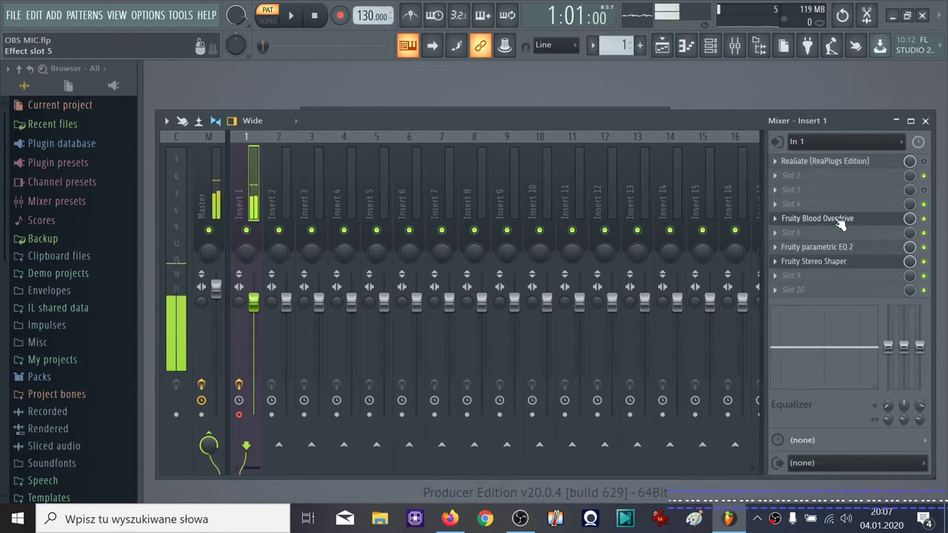
left_click(823, 261)
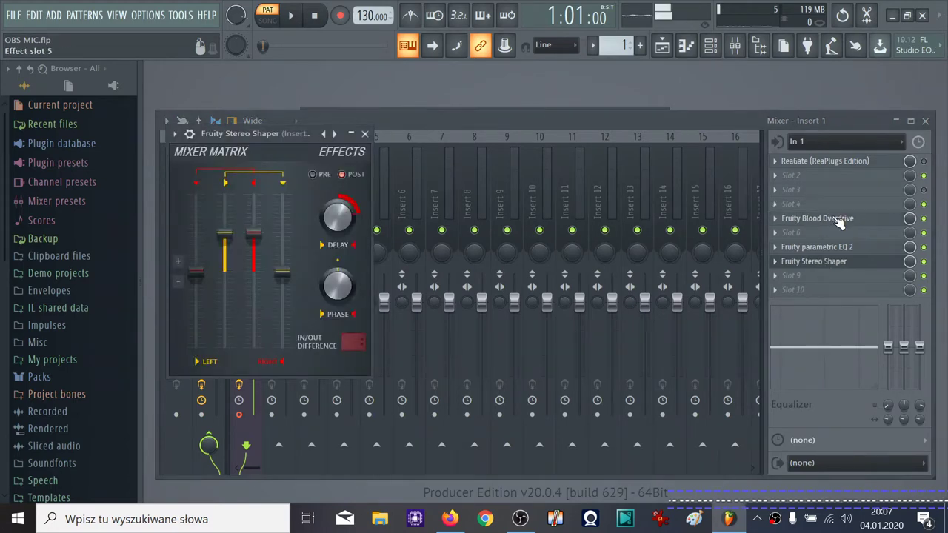
left_click(840, 220)
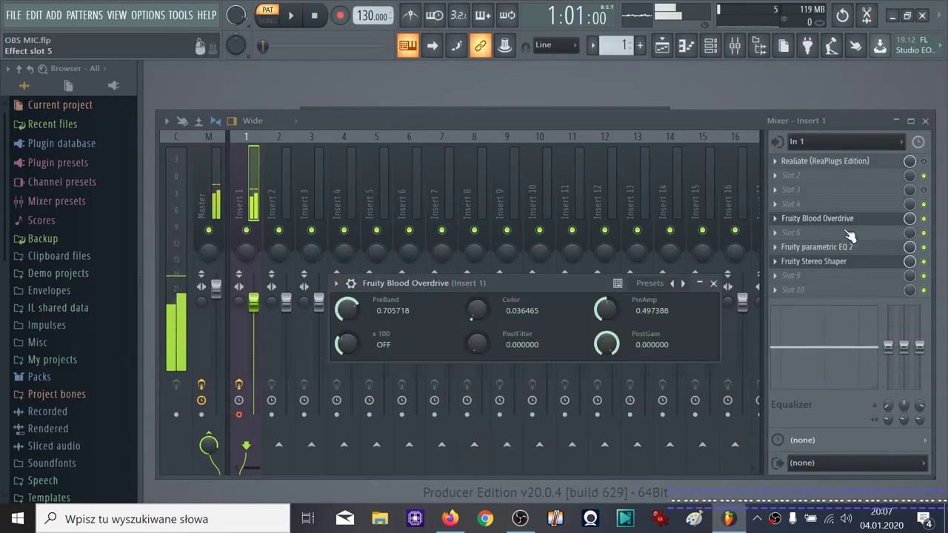
left_click(813, 249)
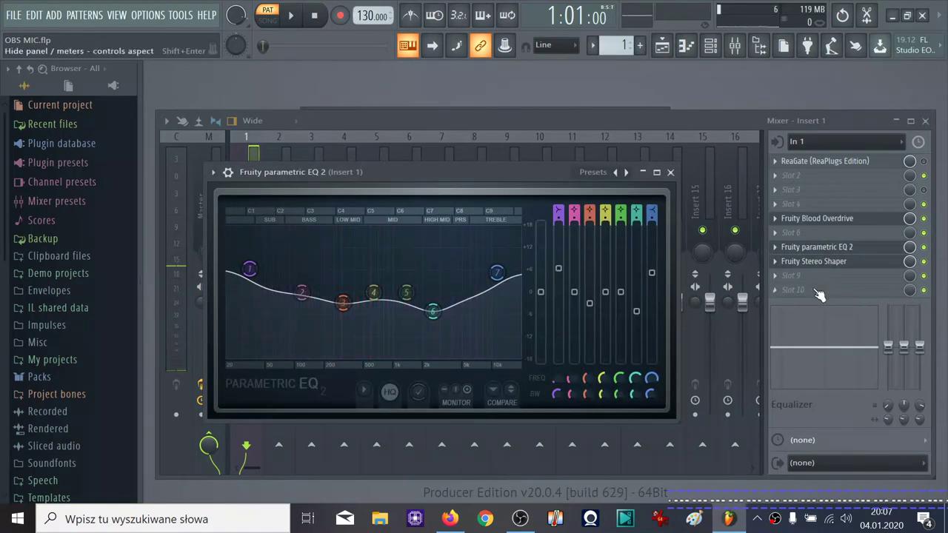
left_click(819, 264)
left_click(818, 264)
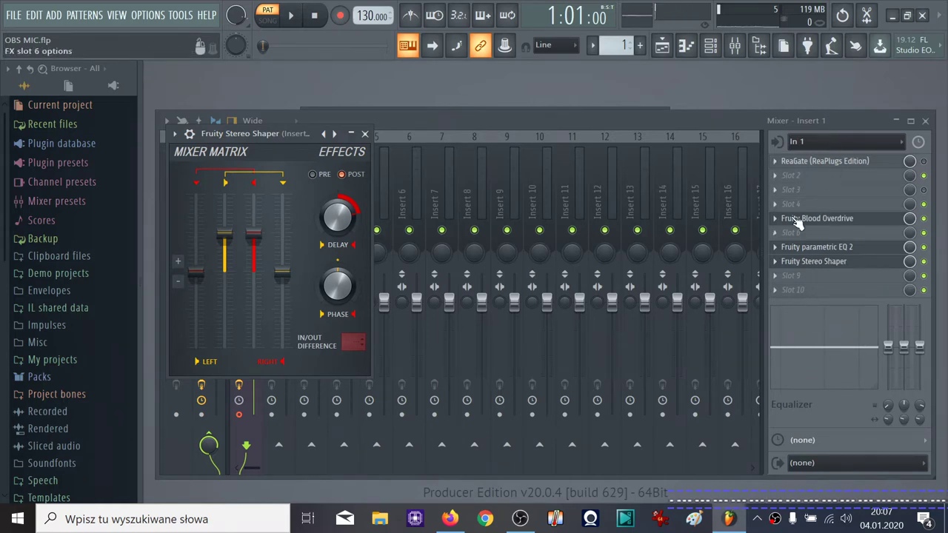
Step: Switch back to OBS and look over the options available for the ASIO channel in the audio mixer
left_click(521, 518)
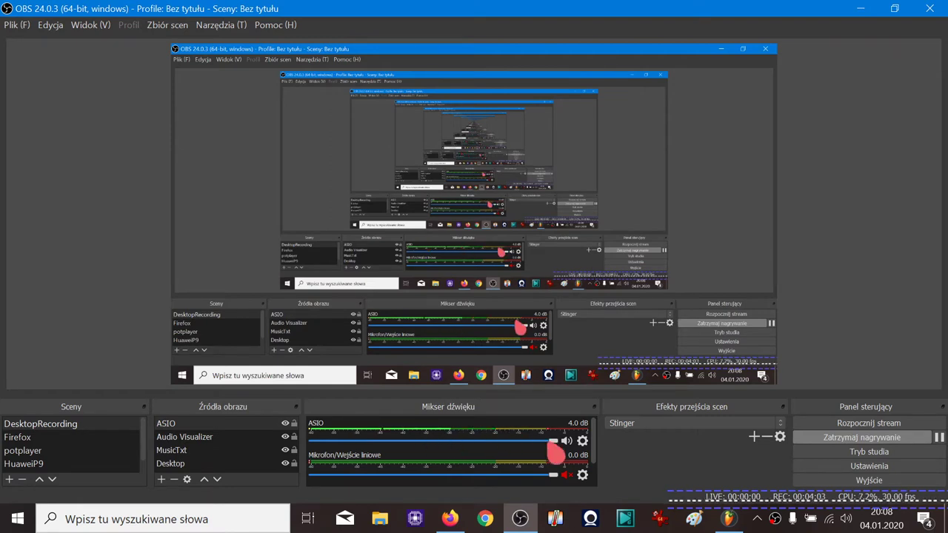
left_click(585, 442)
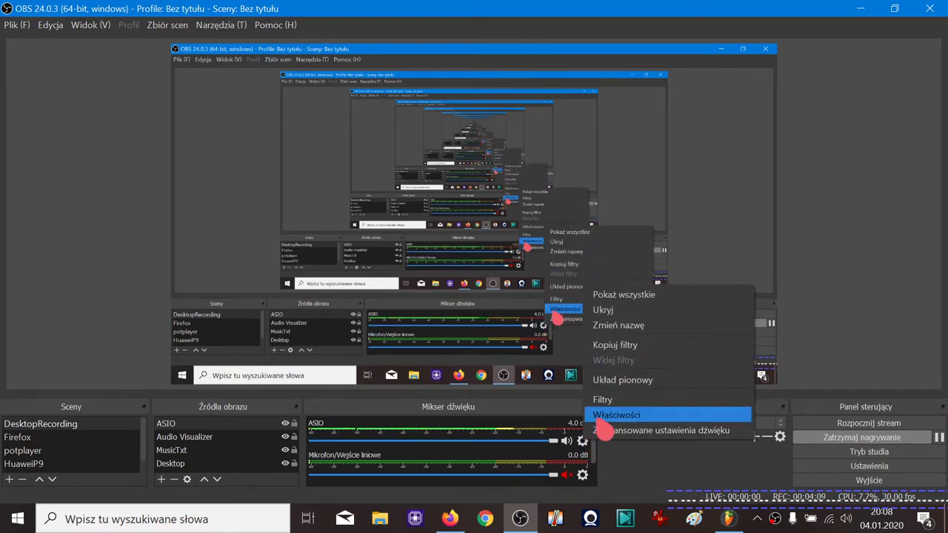
left_click(619, 476)
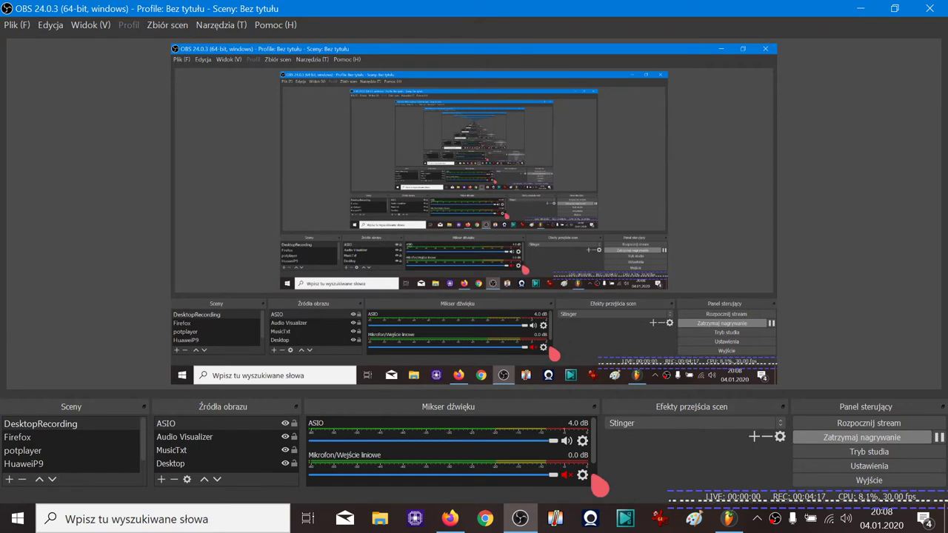
left_click(582, 441)
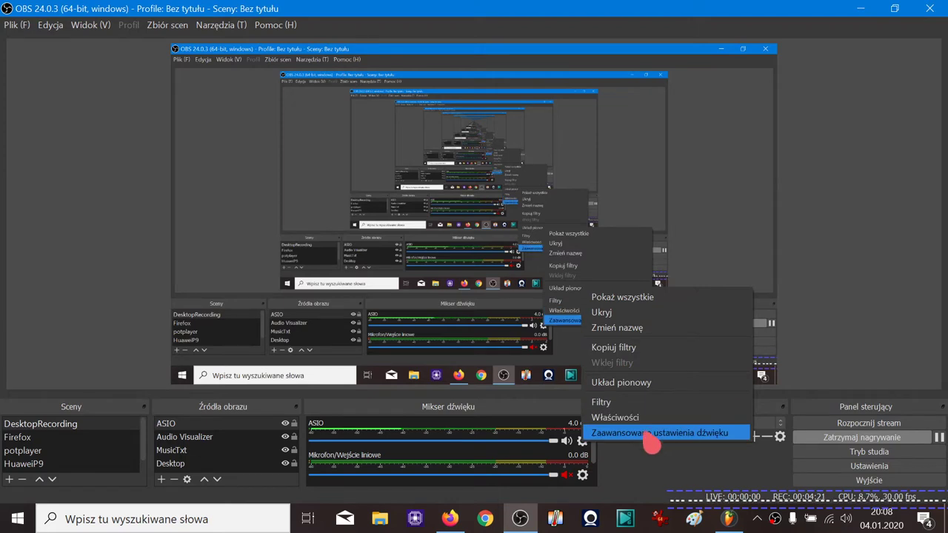
left_click(668, 476)
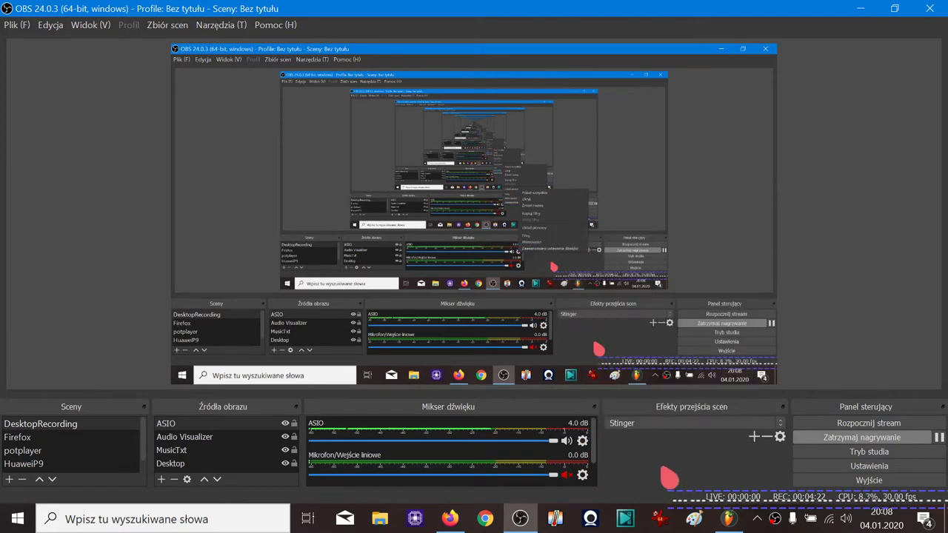
Step: Open the Windows sound settings and bring up the list of recording devices in the sound control panel
right_click(845, 518)
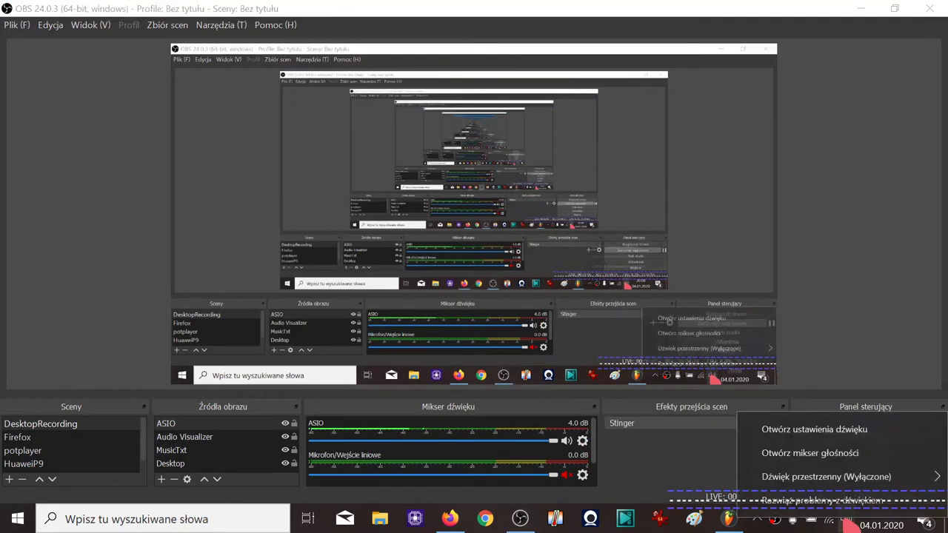
left_click(852, 430)
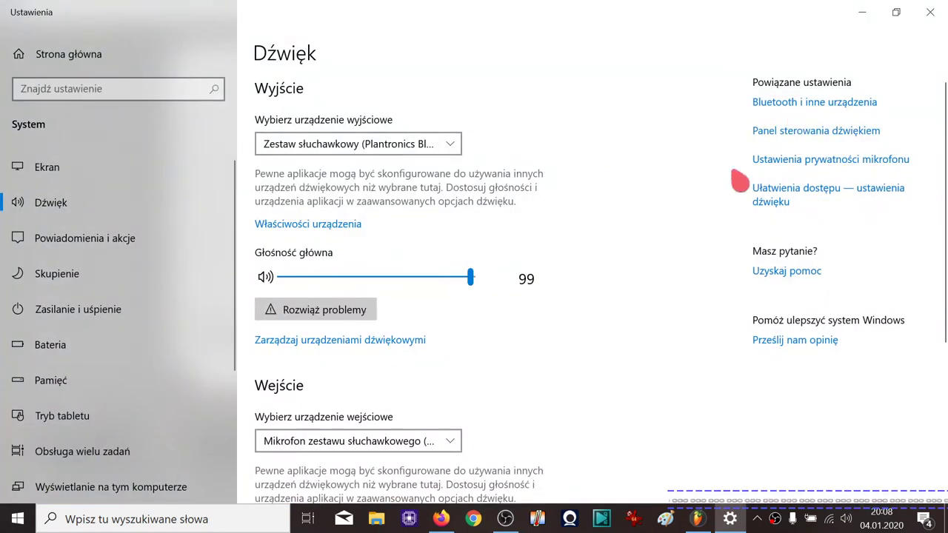
left_click(784, 141)
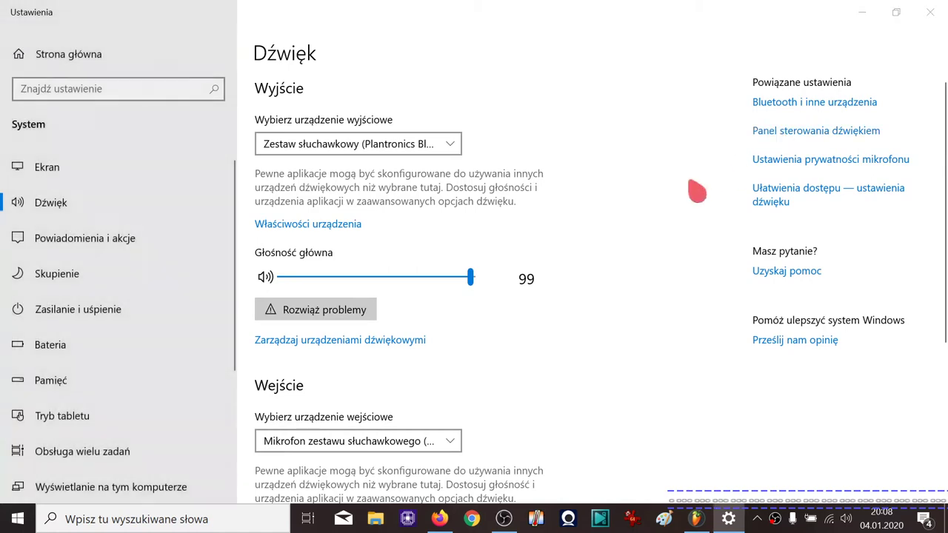
left_click(127, 77)
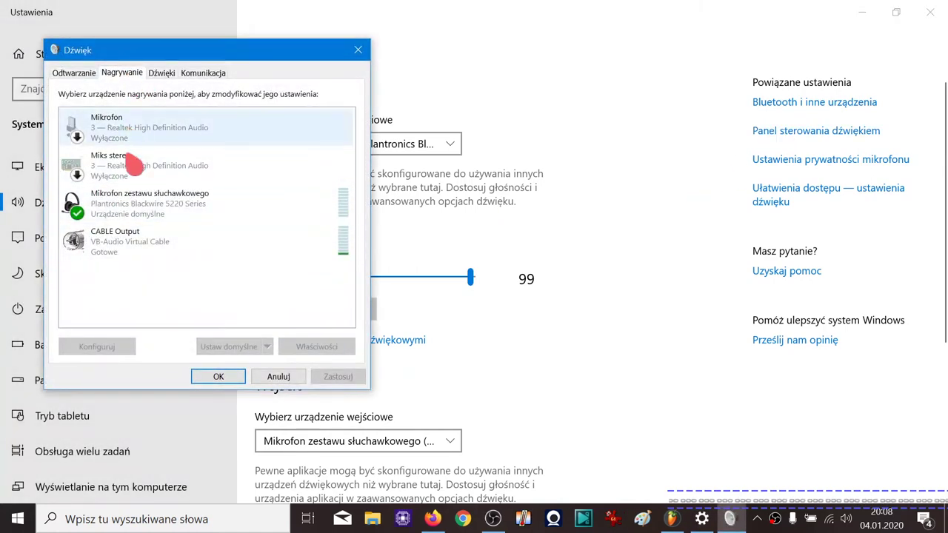
Step: Check the listening and level settings of the Plantronics headset microphone, then close the sound windows without changes
left_click(132, 210)
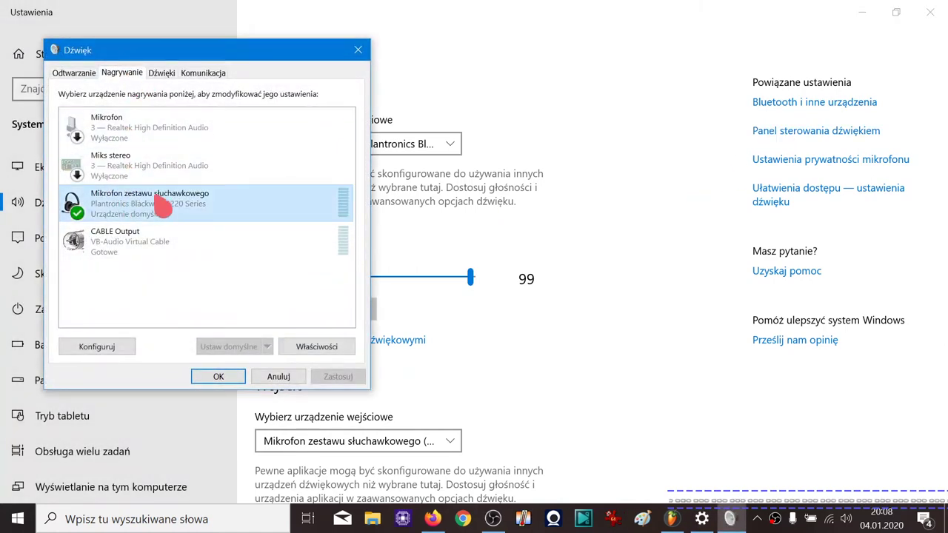
right_click(209, 210)
left_click(255, 287)
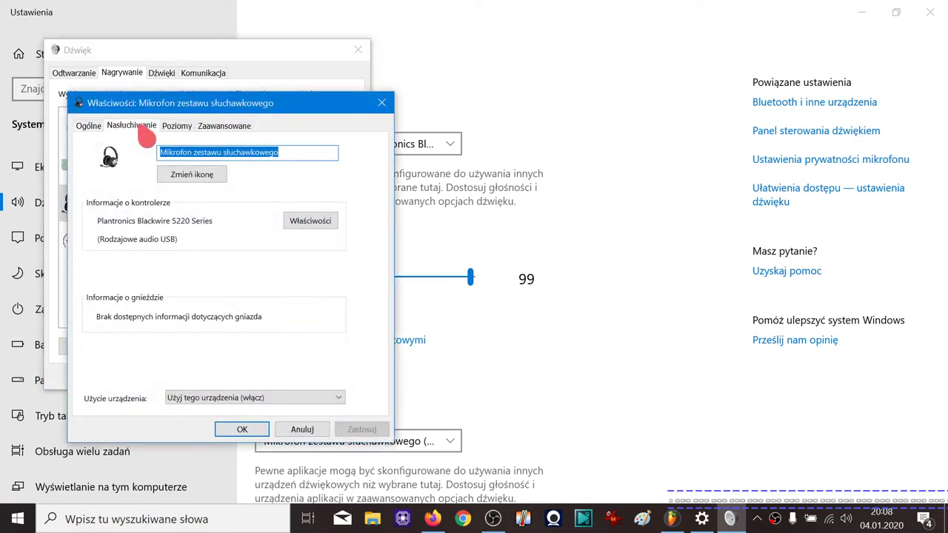
left_click(142, 128)
left_click(176, 127)
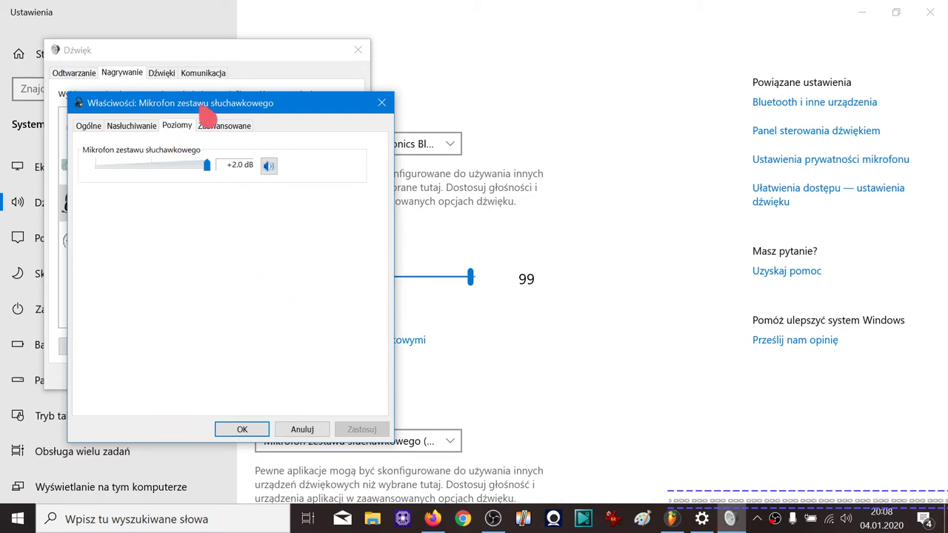
left_click(299, 430)
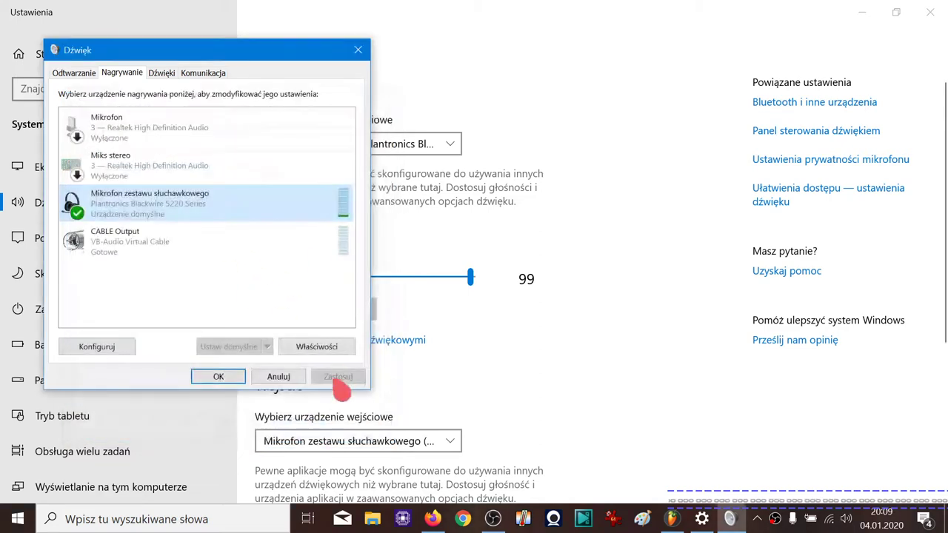
left_click(288, 378)
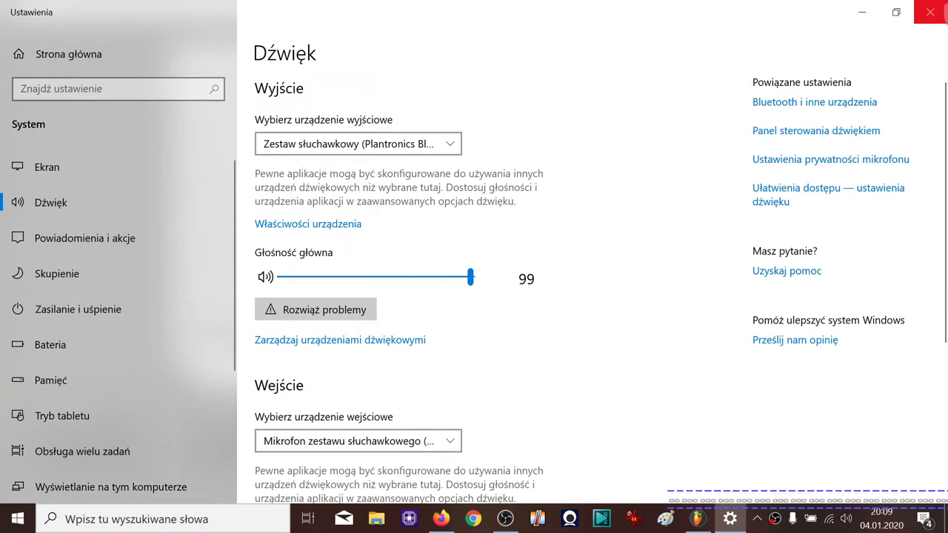
left_click(930, 12)
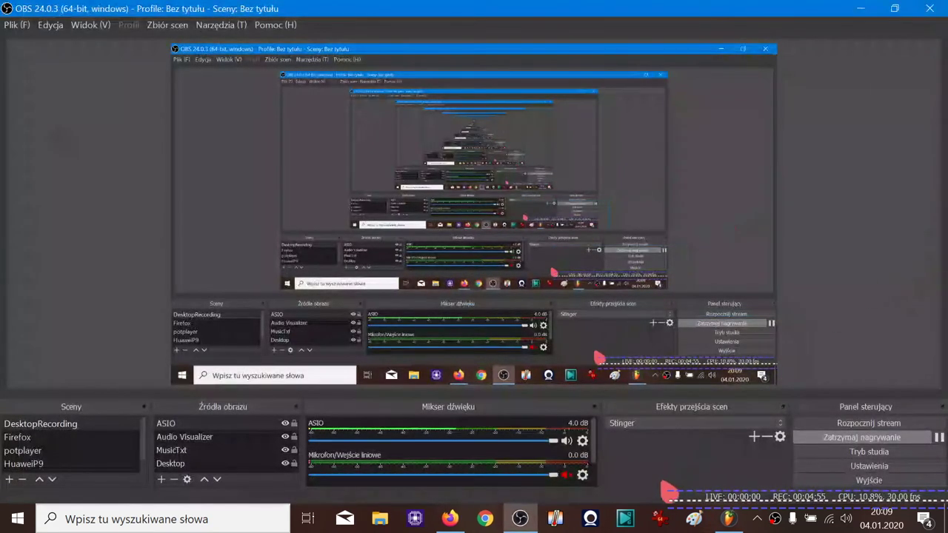
Step: Review the Expander filter settings on the ASIO audio source, keeping the mixer meters in view, and close the filters
left_click(583, 441)
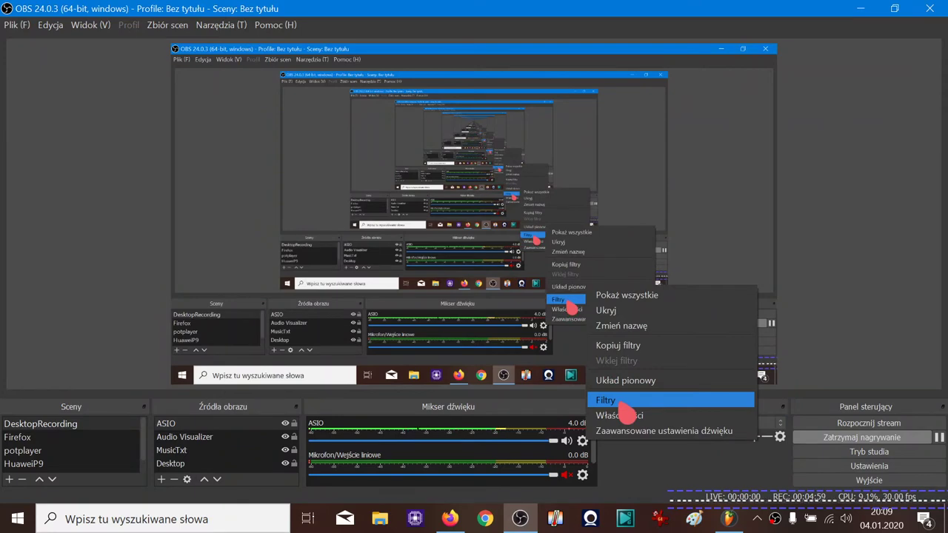
left_click(607, 400)
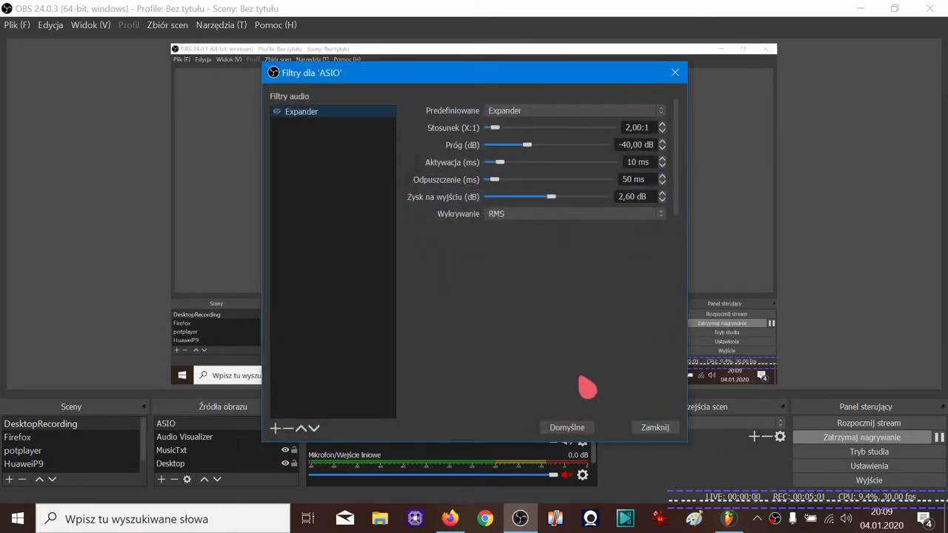
left_click_drag(306, 71, 576, 49)
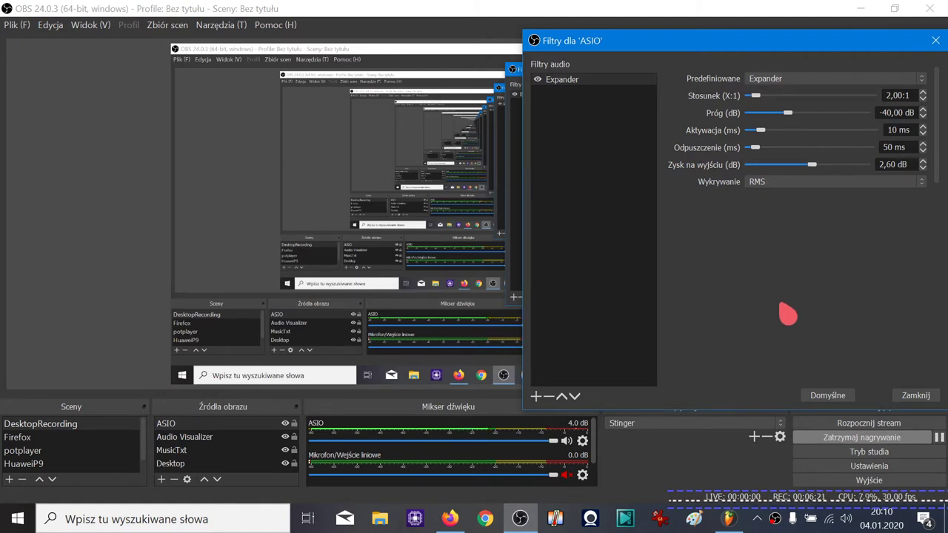
left_click_drag(832, 46, 595, 102)
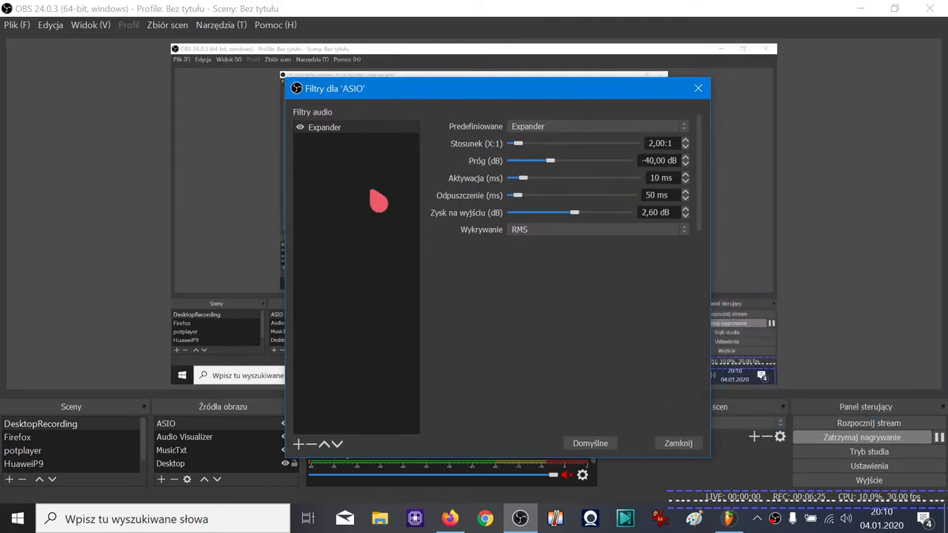
left_click_drag(381, 96, 466, 59)
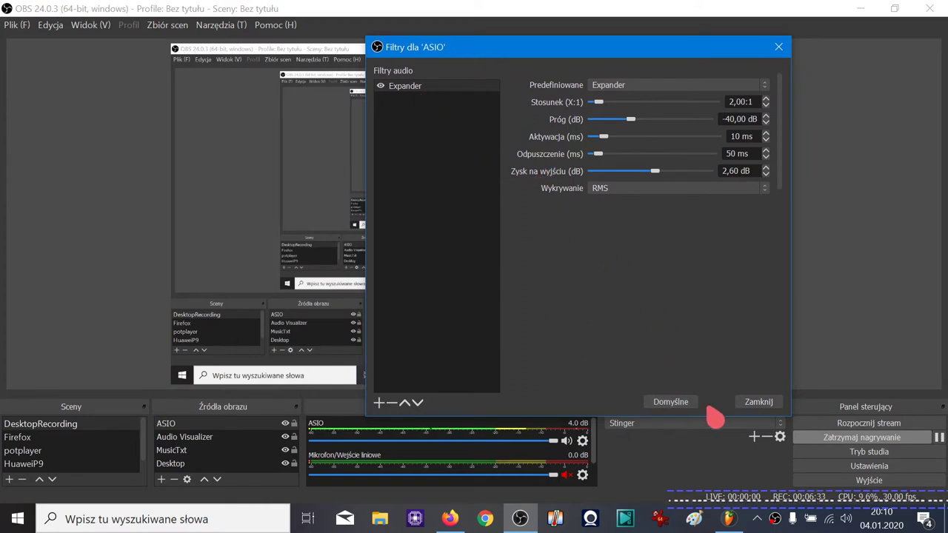
left_click(758, 402)
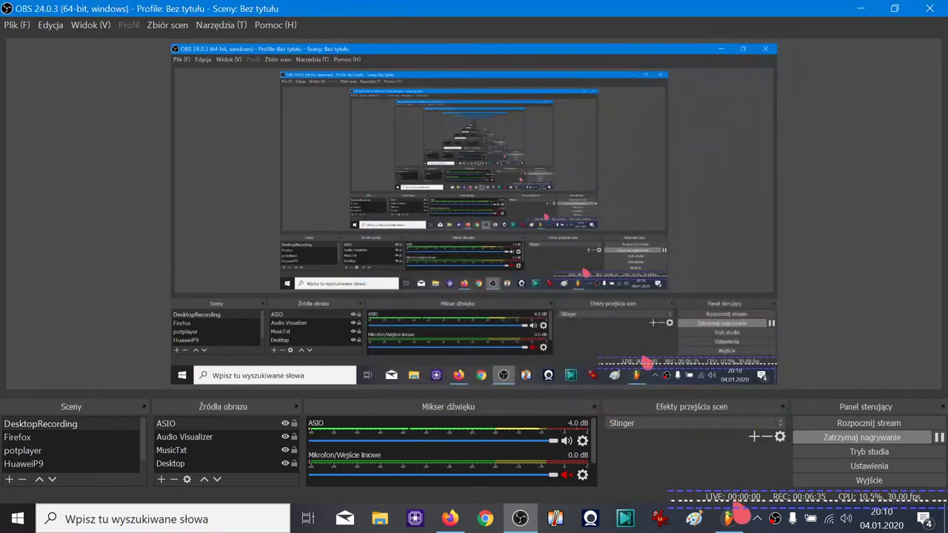
Step: Switch to FL Studio and delete ReaGate from the first effect slot of mixer Insert 1
left_click(729, 518)
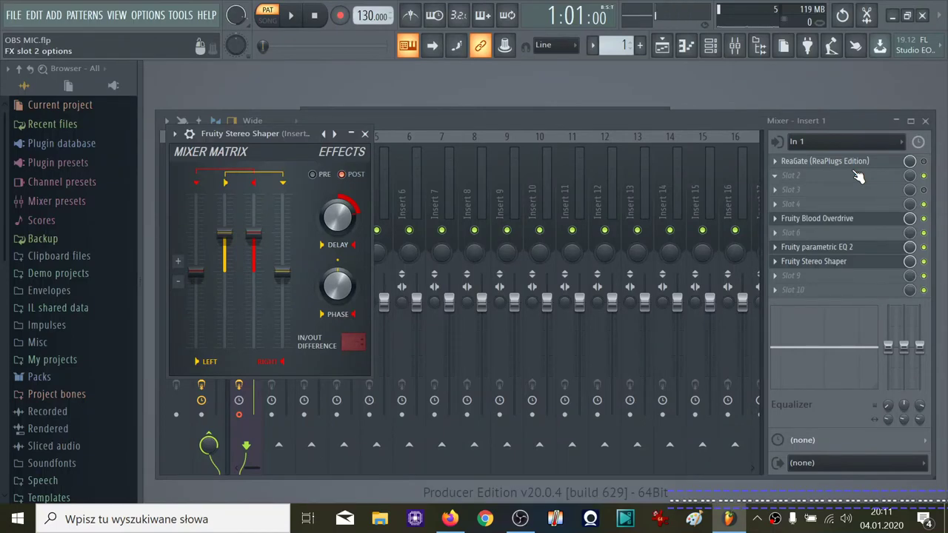
left_click(774, 162)
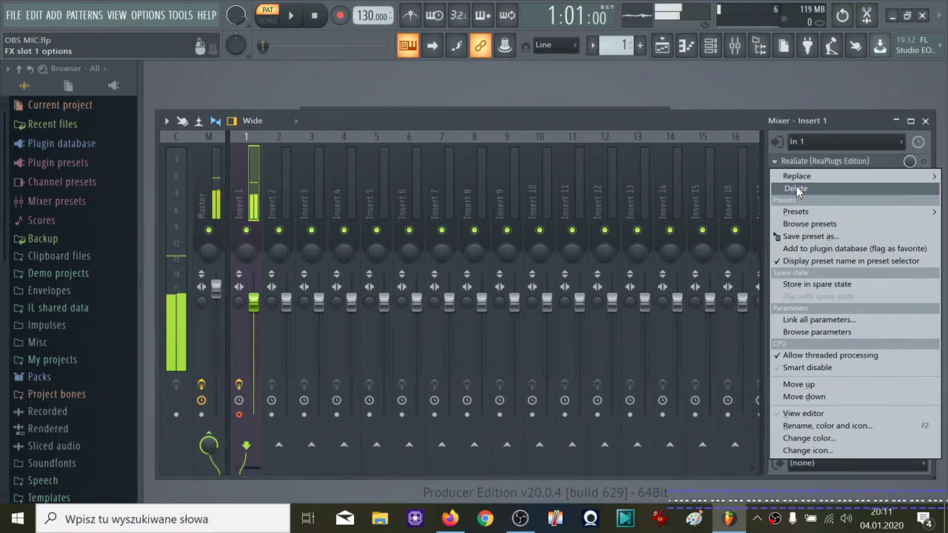
left_click(796, 190)
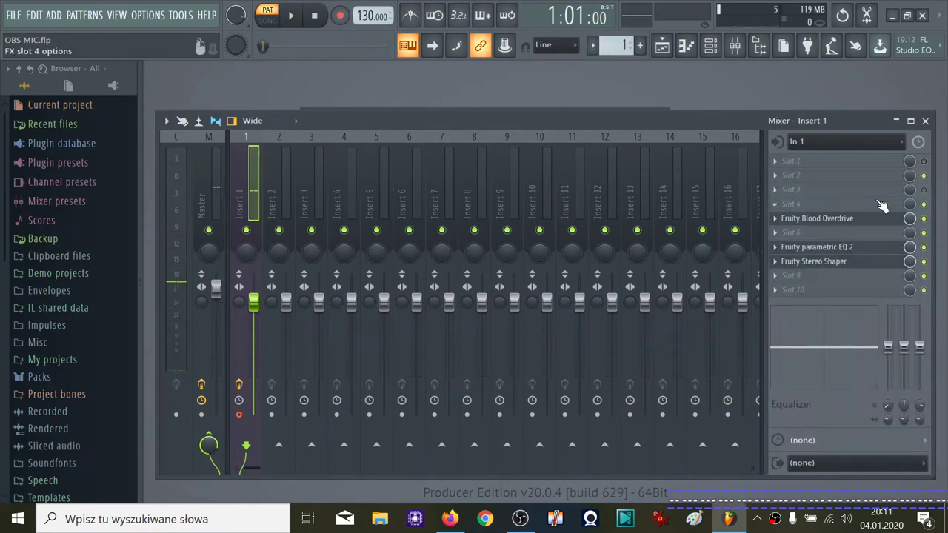
Step: Load Fruity Convolver into slot 9 of mixer Insert 1
left_click(780, 282)
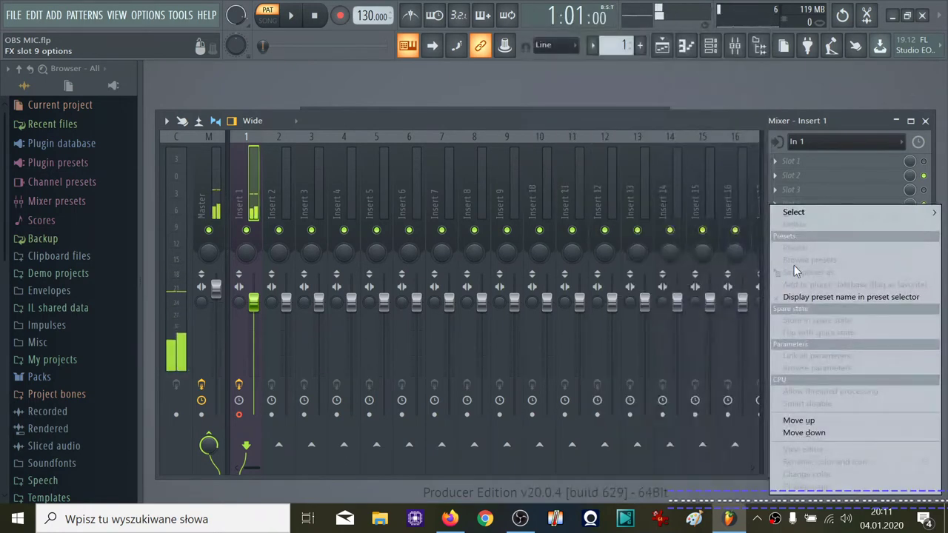
mouse_move(795, 215)
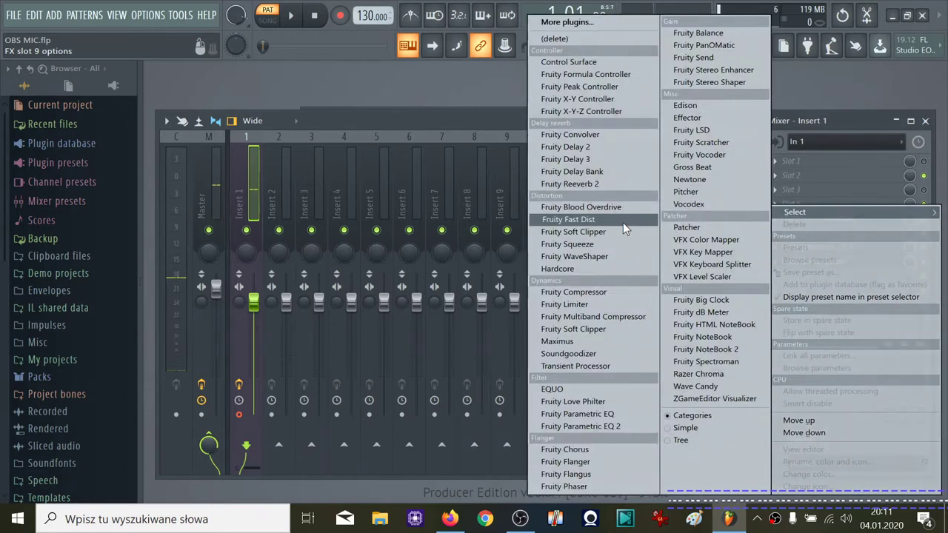
left_click(583, 136)
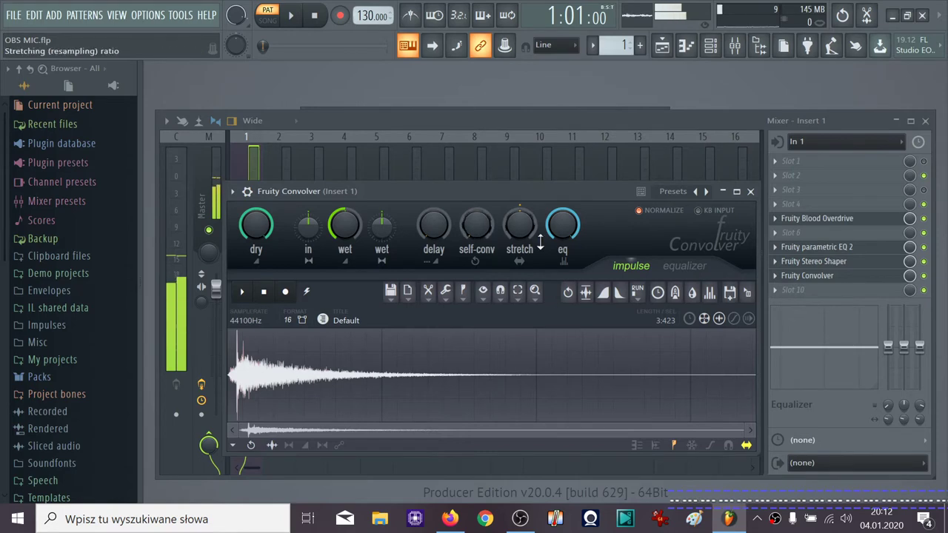
Step: Step forward through the Fruity Convolver presets to Auditorium (Narrow-Front), moving the plugin window clear of the slot list
left_click(705, 192)
left_click(706, 192)
left_click(706, 191)
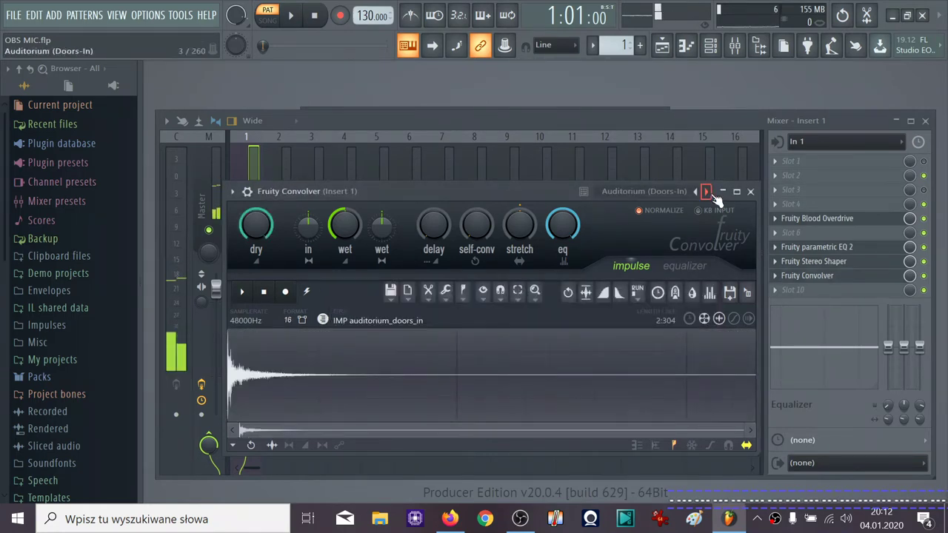
left_click(707, 192)
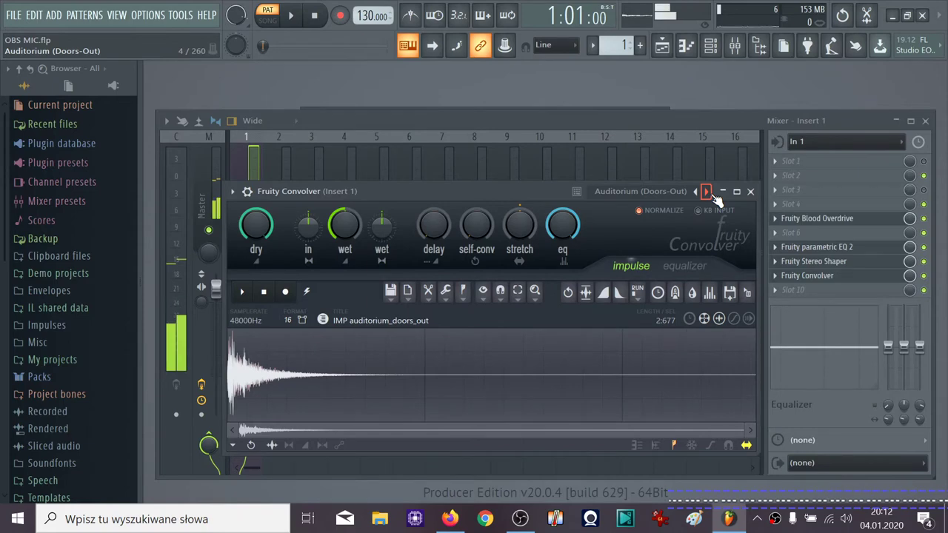
left_click(707, 193)
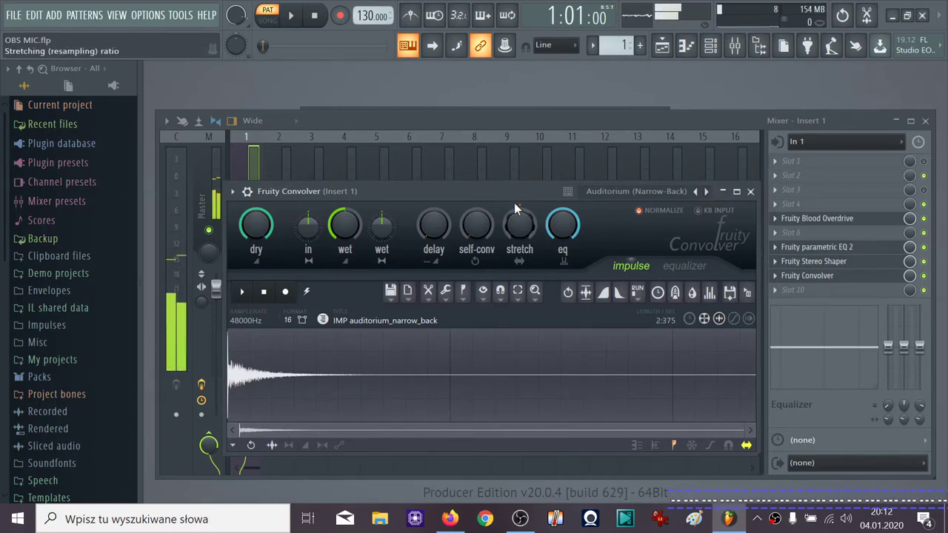
left_click_drag(507, 191, 470, 138)
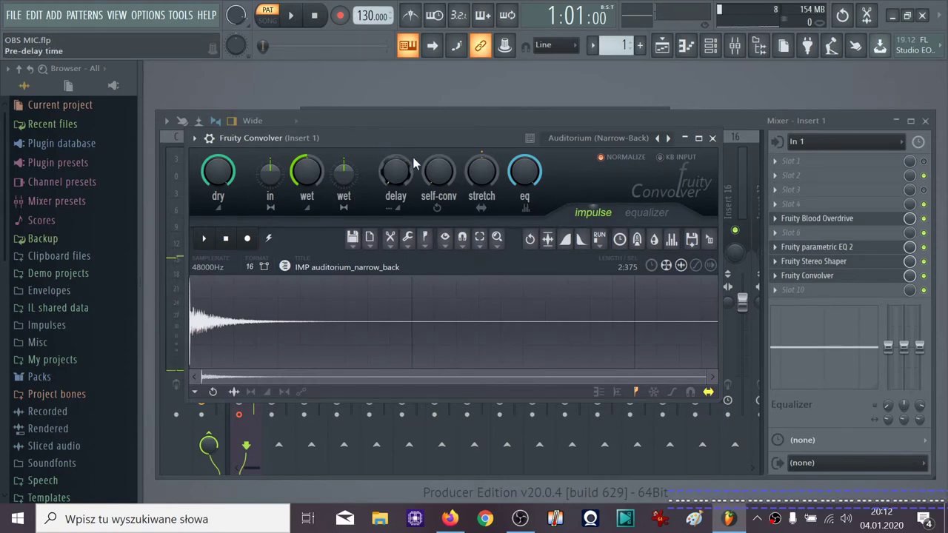
left_click(668, 139)
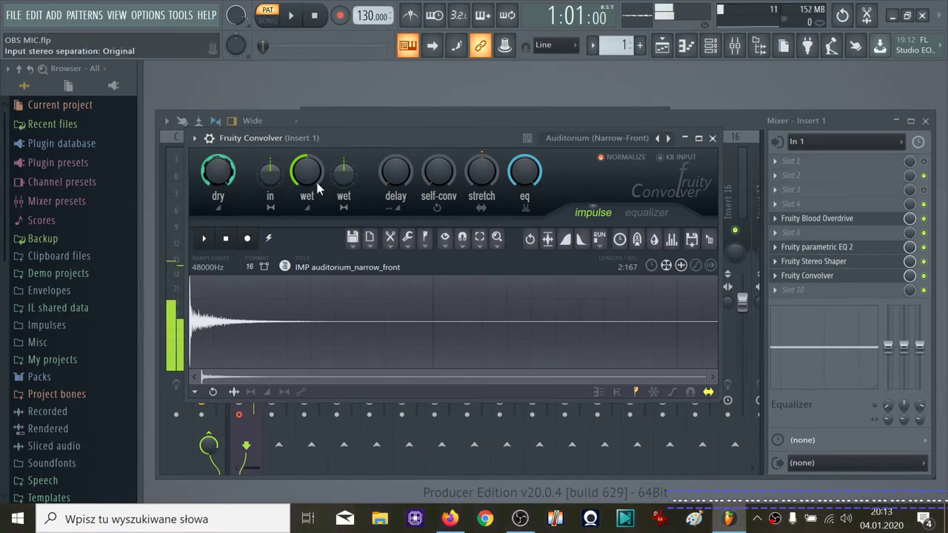
Step: Load the impulse sample 8505_2_5150_imp.wav from the OBS folder's mic ir subfolder into Fruity Convolver
mouse_move(337, 307)
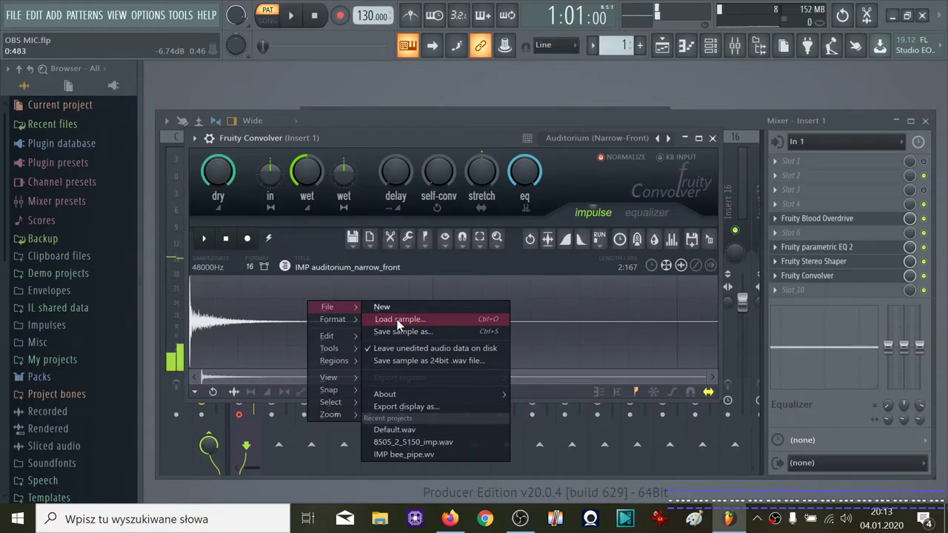
left_click(398, 324)
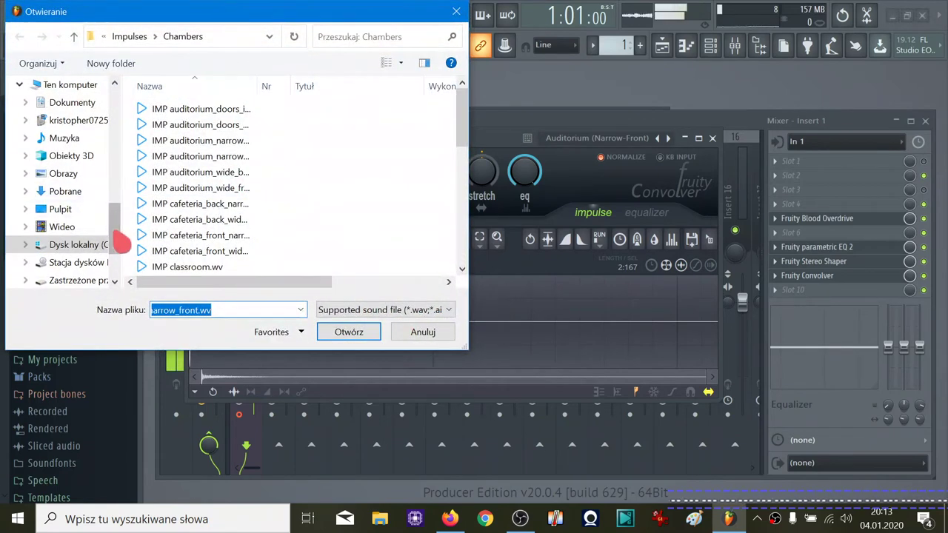
left_click_drag(111, 232, 125, 263)
left_click(56, 263)
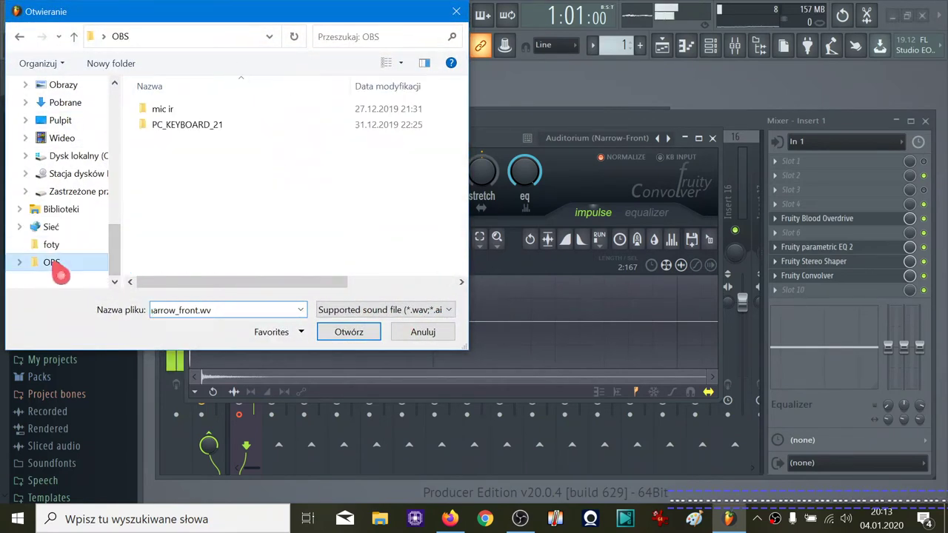
double_click(164, 109)
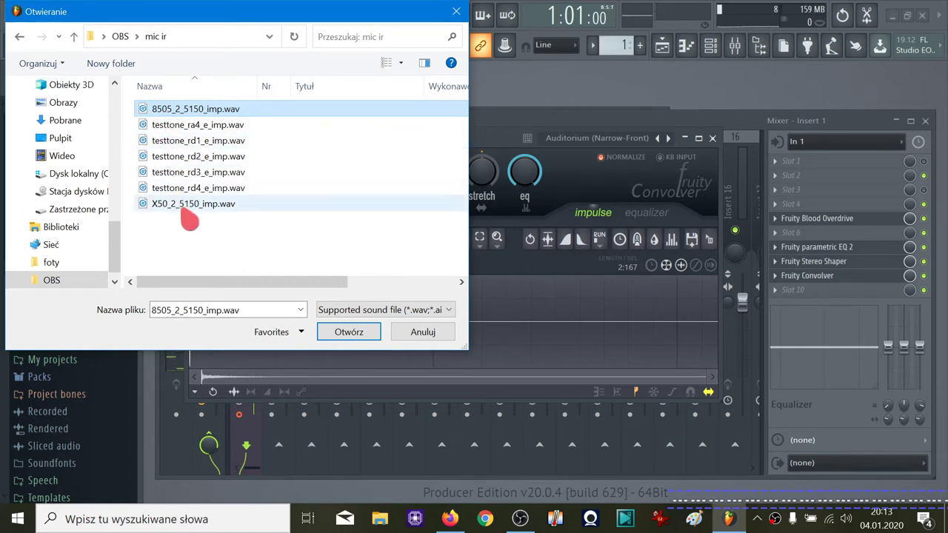
double_click(169, 115)
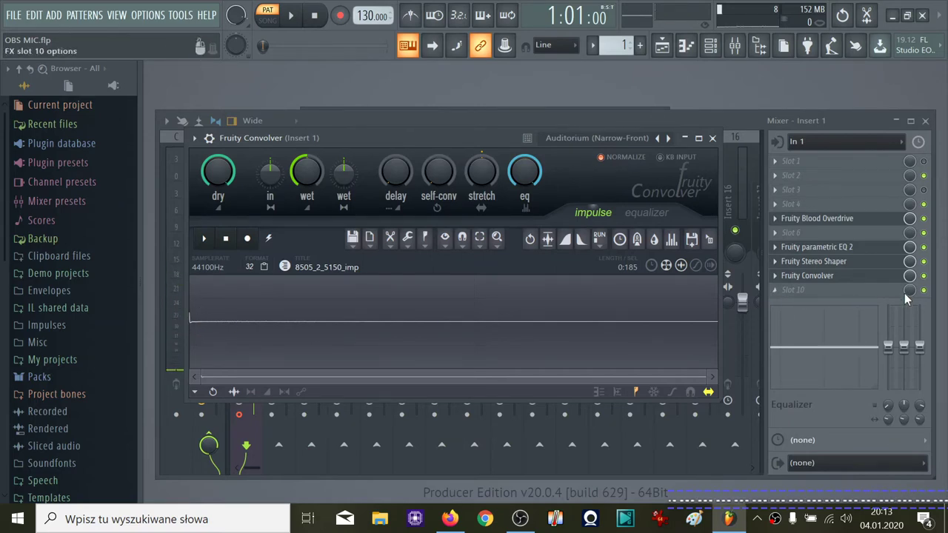
Step: Swap Fruity Convolver in slot 9 for Fruity Love Philter and move its modulation point to a Y value of 22%
left_click(776, 276)
left_click(794, 207)
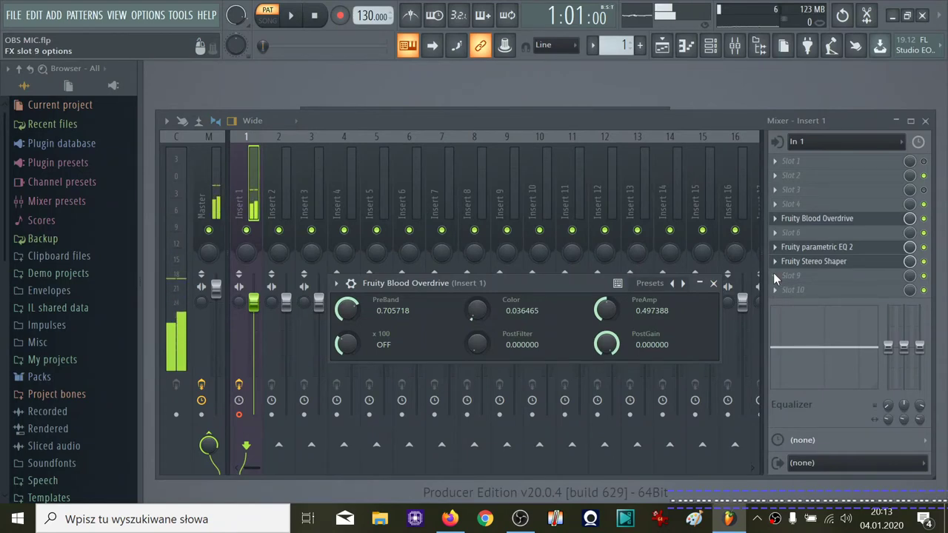
left_click(778, 278)
mouse_move(789, 212)
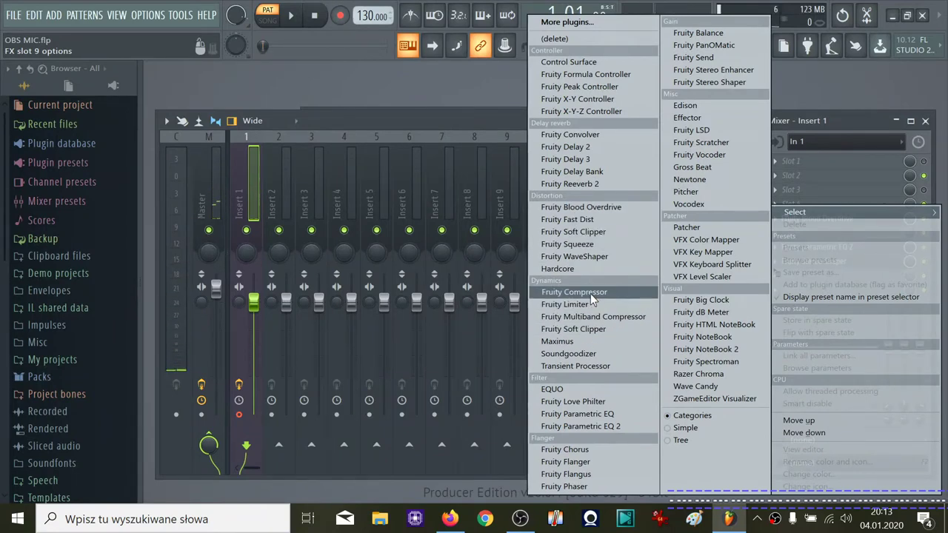
left_click(591, 402)
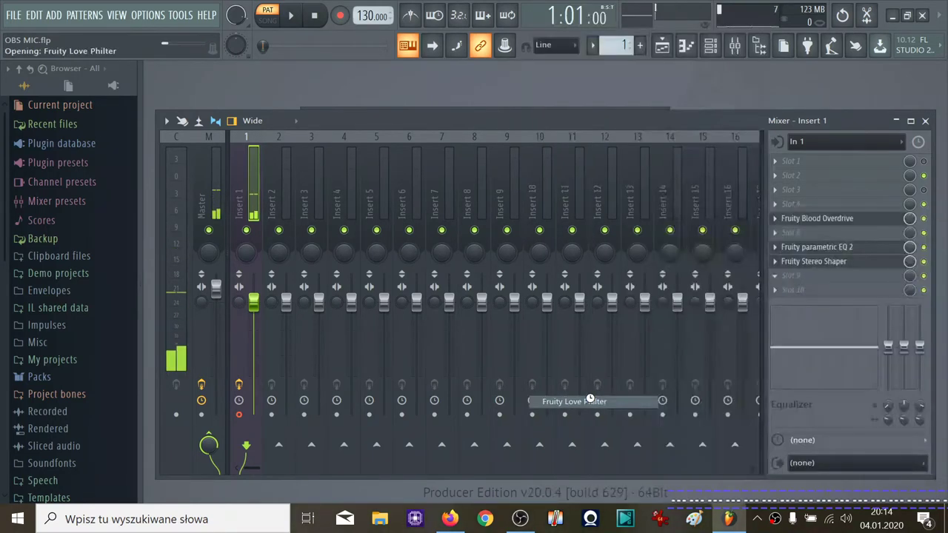
left_click_drag(577, 247, 610, 233)
left_click_drag(585, 202, 619, 268)
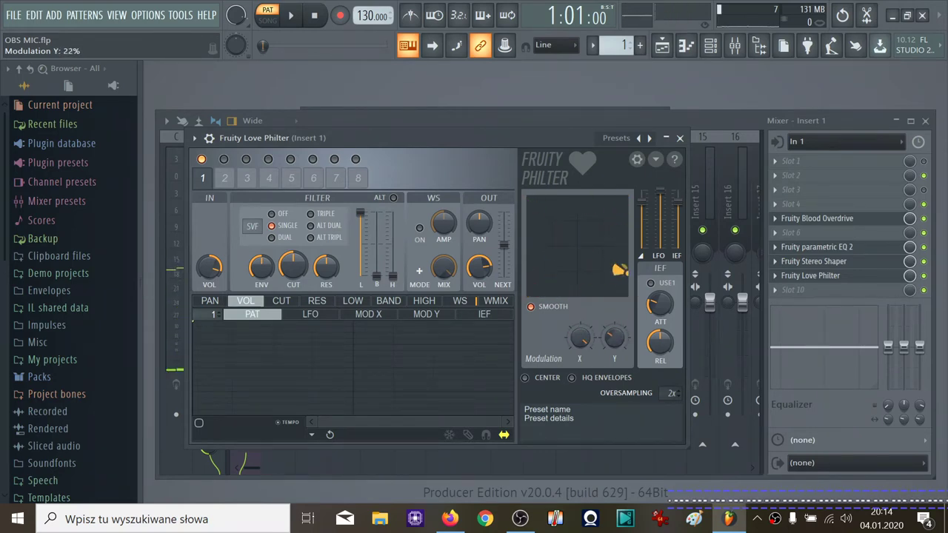
Step: Replace Fruity Love Philter in slot 9 with Fruity Chorus and step through the 50 Detune and CE Chorus presets to Default
left_click(775, 285)
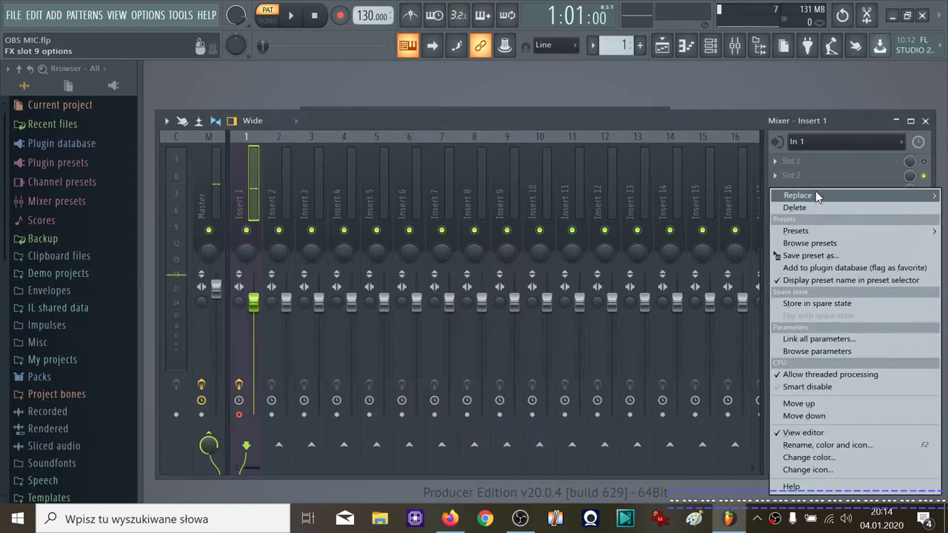
mouse_move(816, 196)
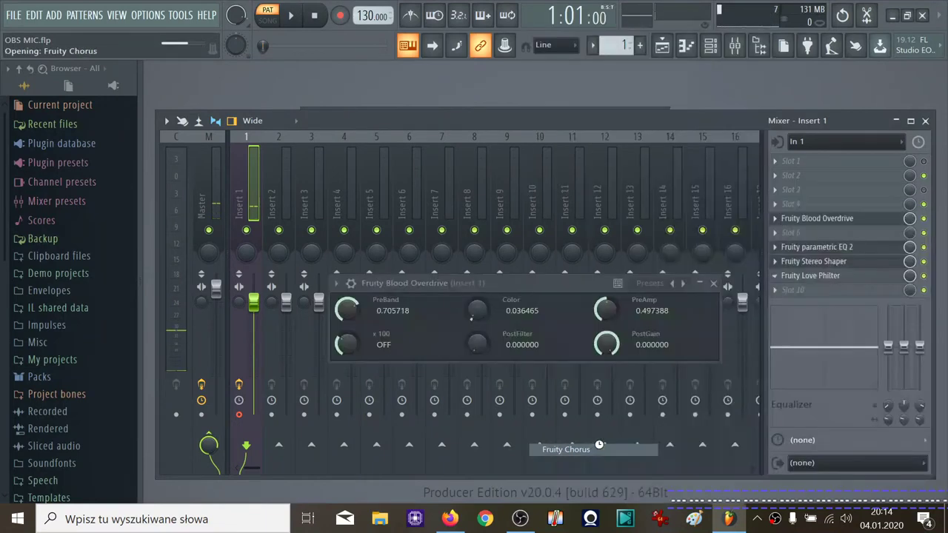
left_click(595, 450)
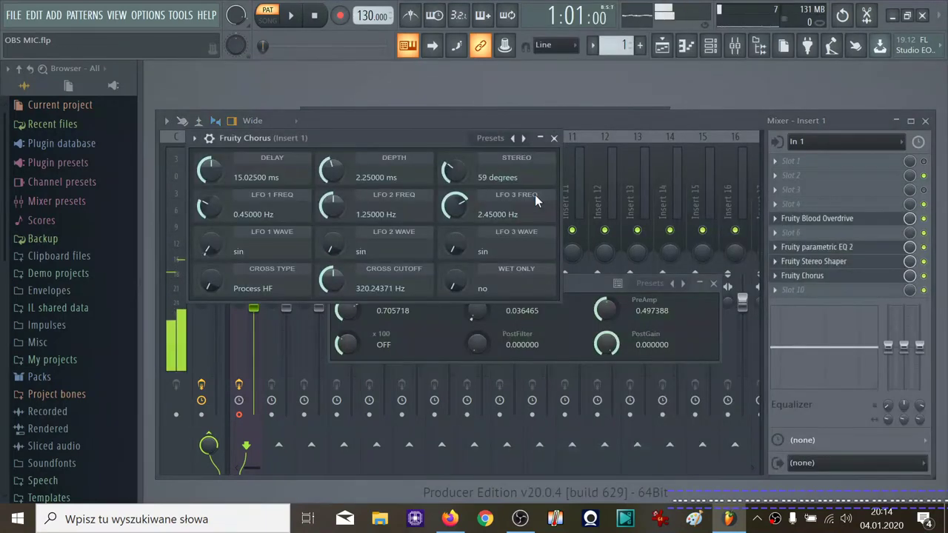
left_click(525, 138)
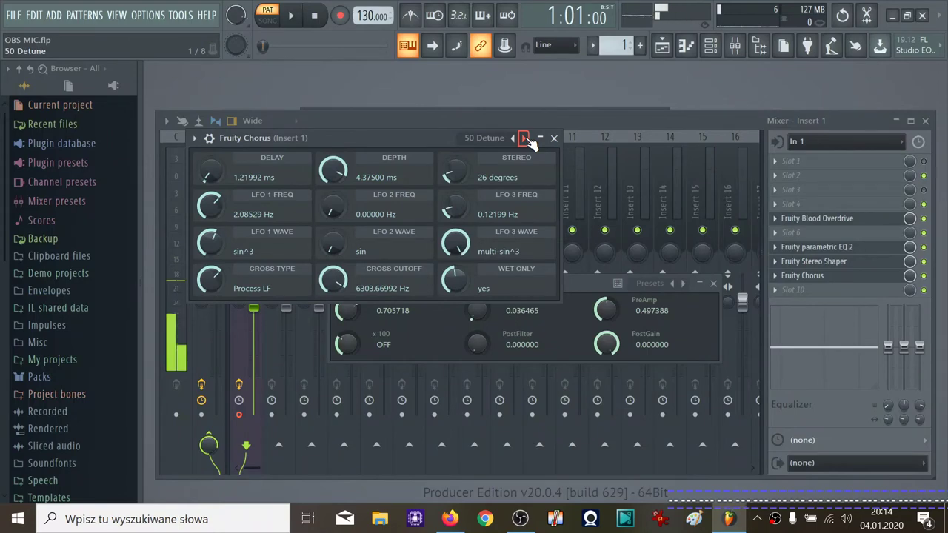
left_click(525, 138)
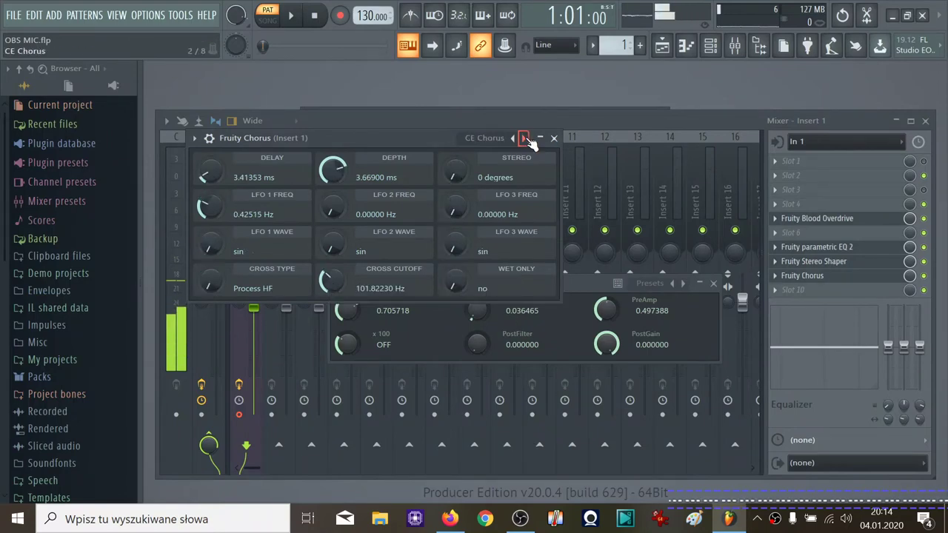
left_click(524, 139)
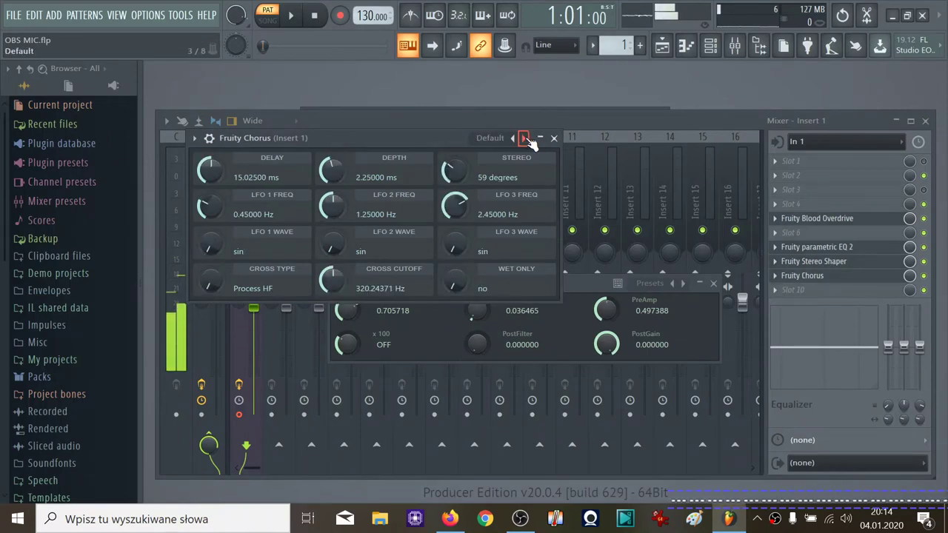
Step: Replace Fruity Chorus in slot 9 with the Fruity Fast Dist distortion effect
left_click(779, 280)
mouse_move(827, 196)
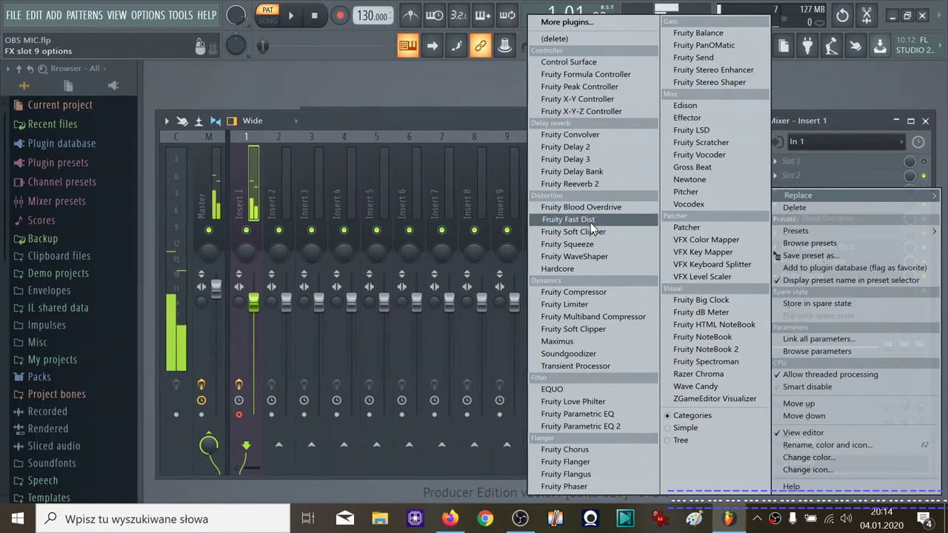
left_click(590, 229)
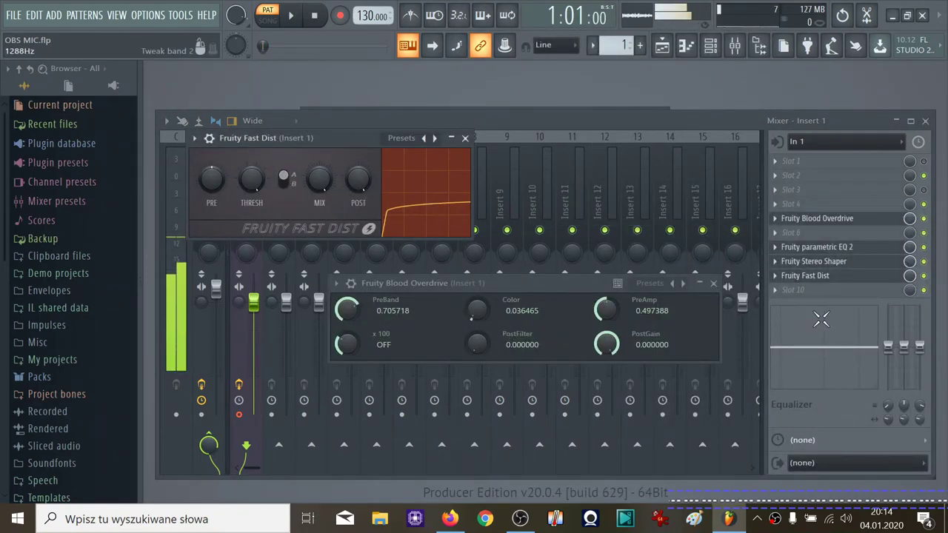
Step: Replace Fruity Fast Dist in slot 9 with a second Fruity Blood Overdrive
right_click(777, 276)
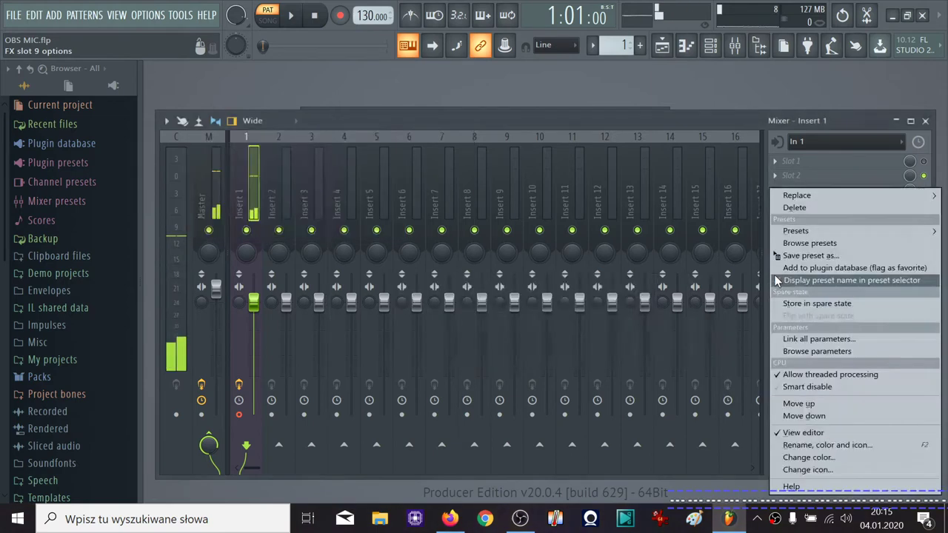
mouse_move(798, 195)
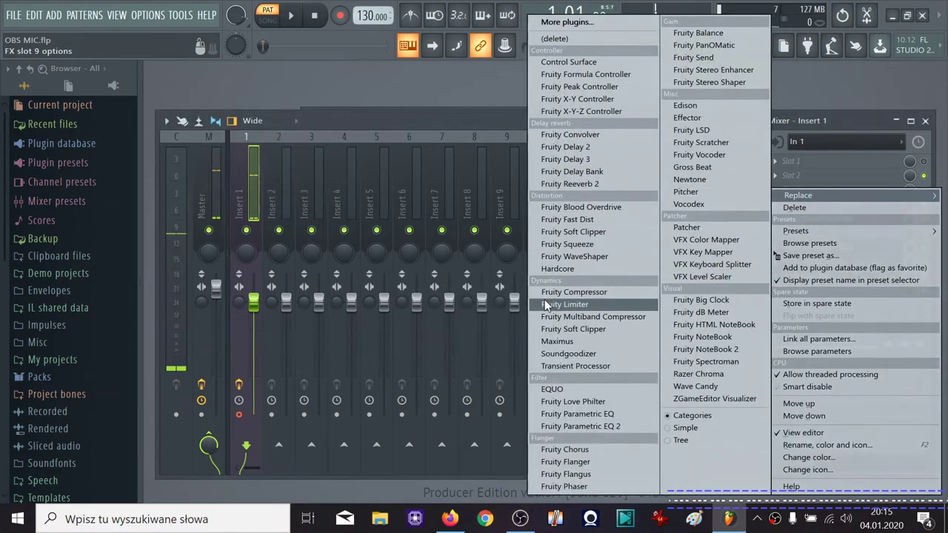
left_click(588, 210)
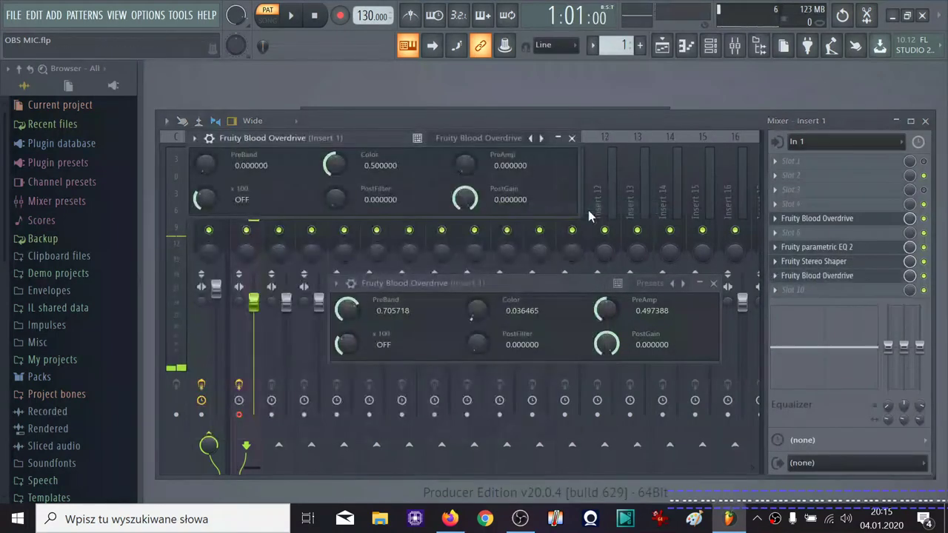
Step: Replace the Fruity Blood Overdrive in slot 9 with Fruity Soft Clipper
left_click(775, 277)
mouse_move(803, 212)
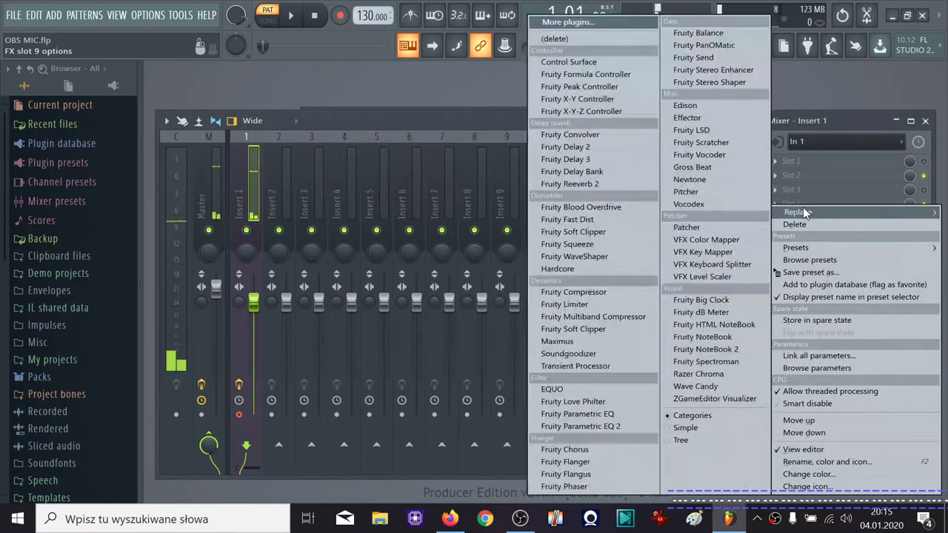
left_click(601, 235)
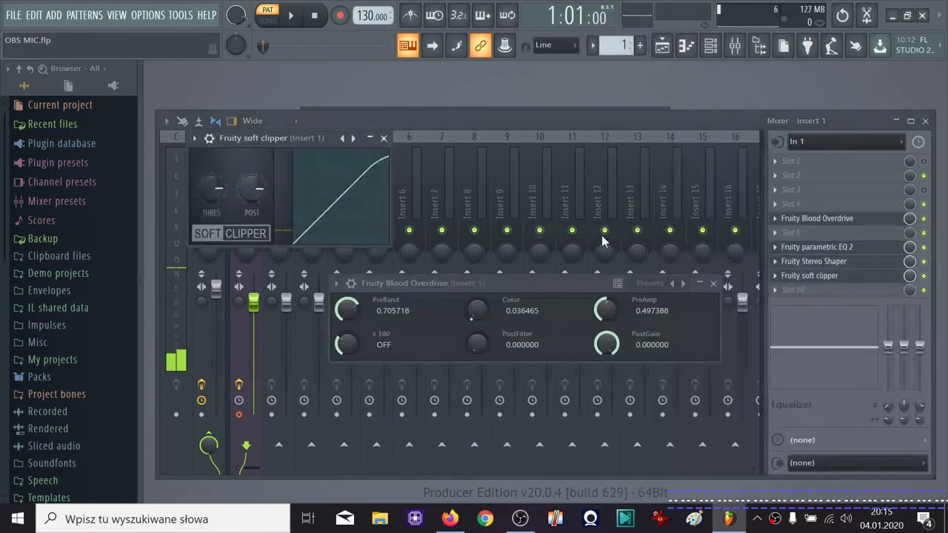
Step: Replace the Fruity Soft Clipper in slot 9 of Insert 1 with Fruity Squeeze
right_click(793, 276)
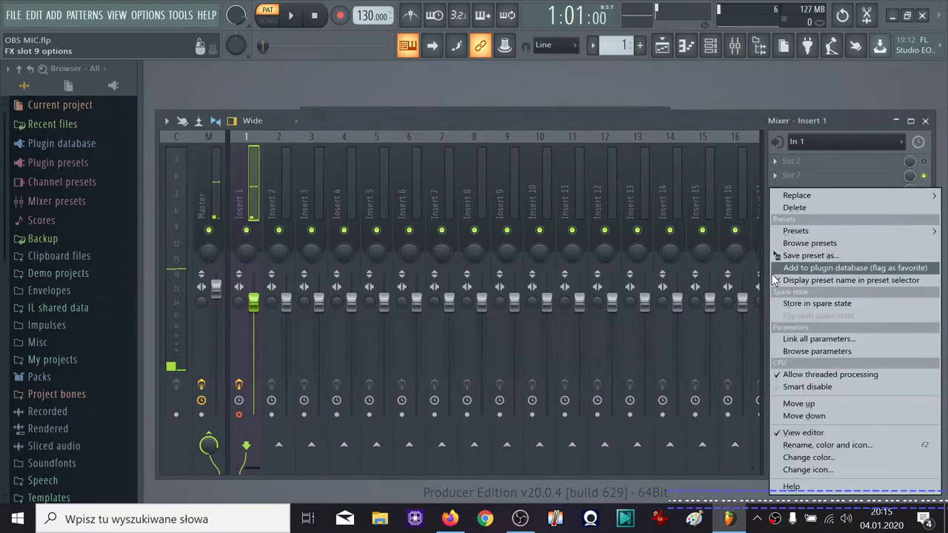
mouse_move(796, 194)
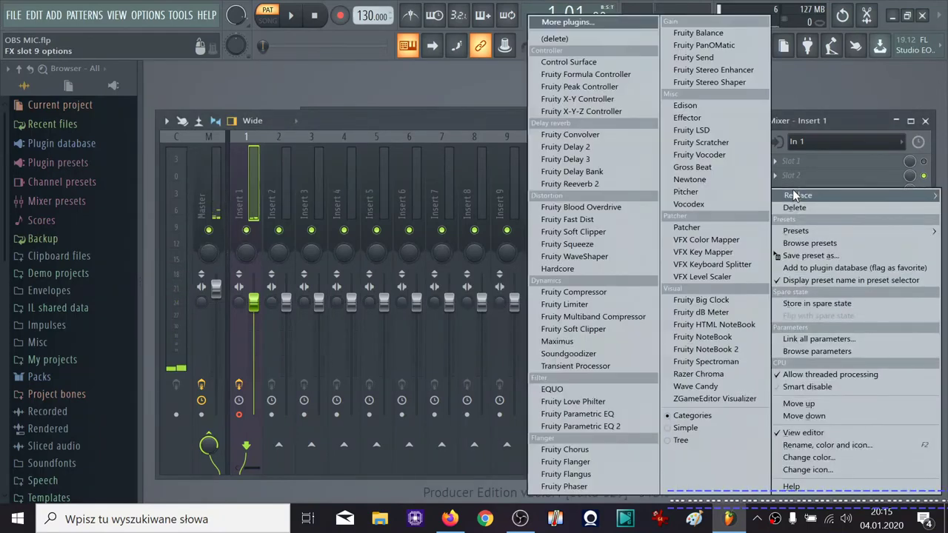
left_click(621, 245)
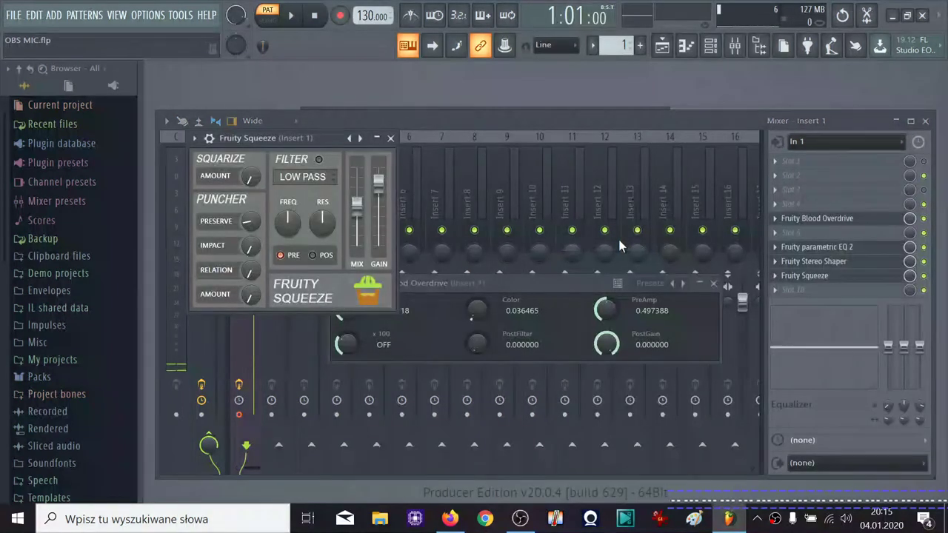
Step: Replace Fruity Squeeze in slot 9 with Hardcore and switch off its Distortion, Noise Gate, Chorus and Delay pedals
left_click(775, 275)
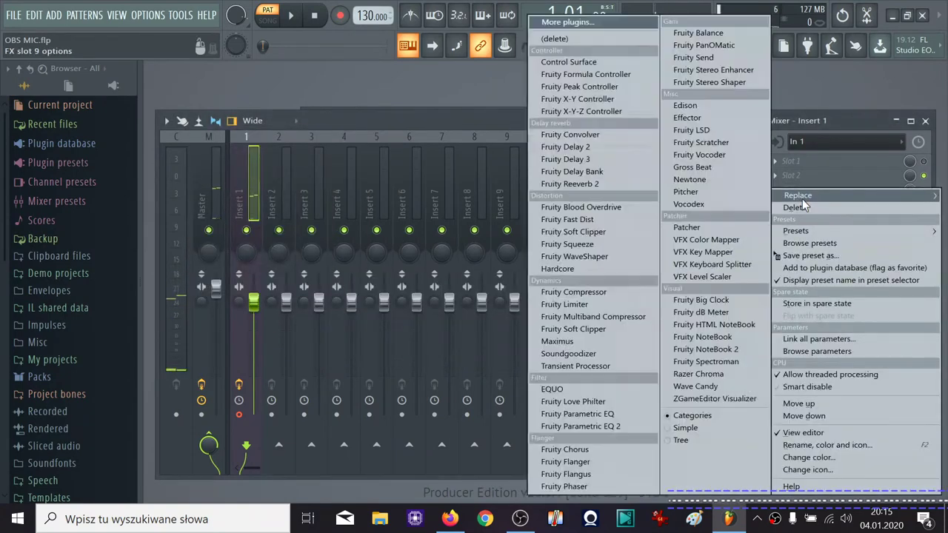
left_click(594, 269)
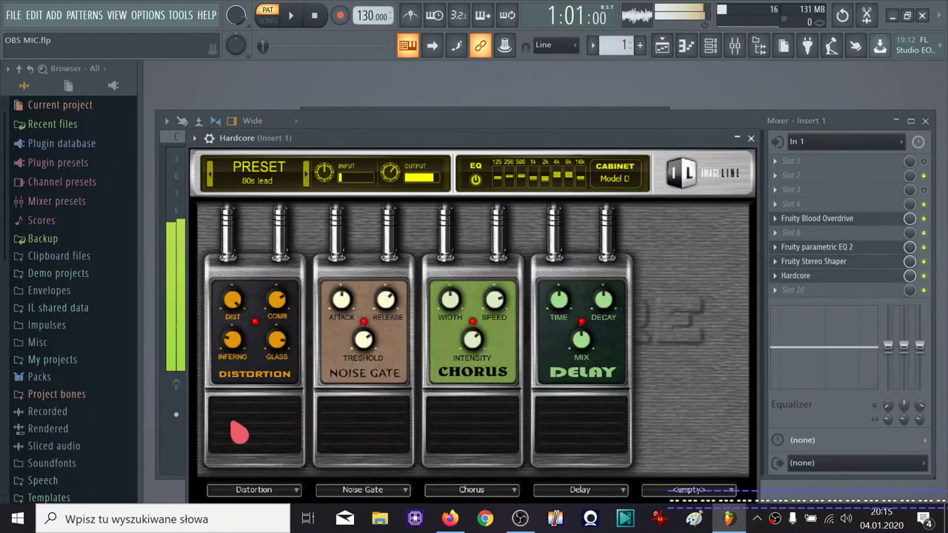
left_click(264, 422)
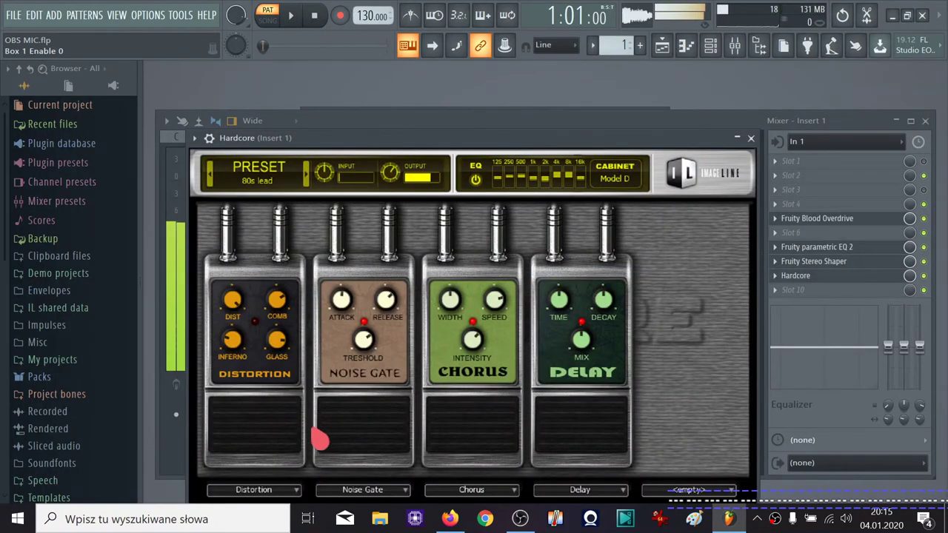
left_click_drag(472, 142, 484, 135)
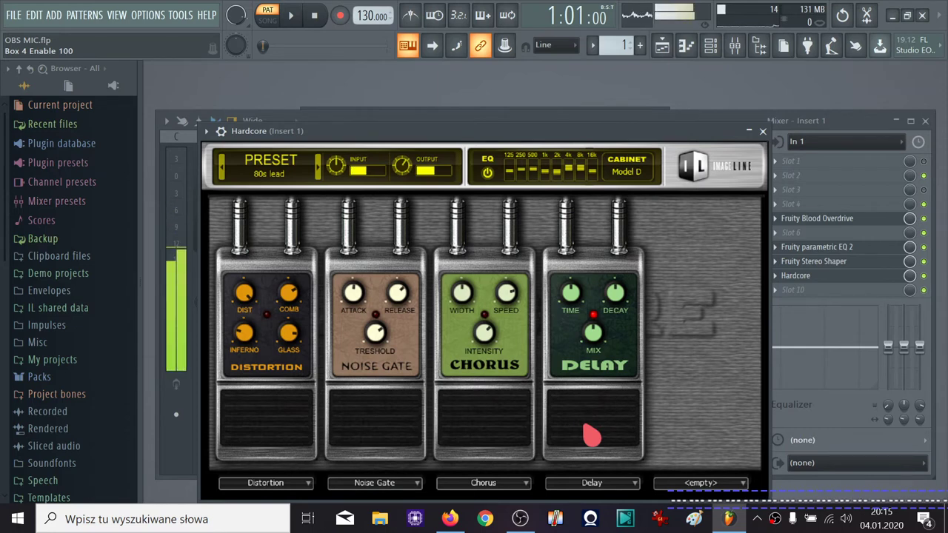
left_click(602, 439)
left_click(493, 446)
left_click(493, 441)
Step: Change Hardcore's third pedal from Chorus to Modulator and switch it on
left_click(510, 485)
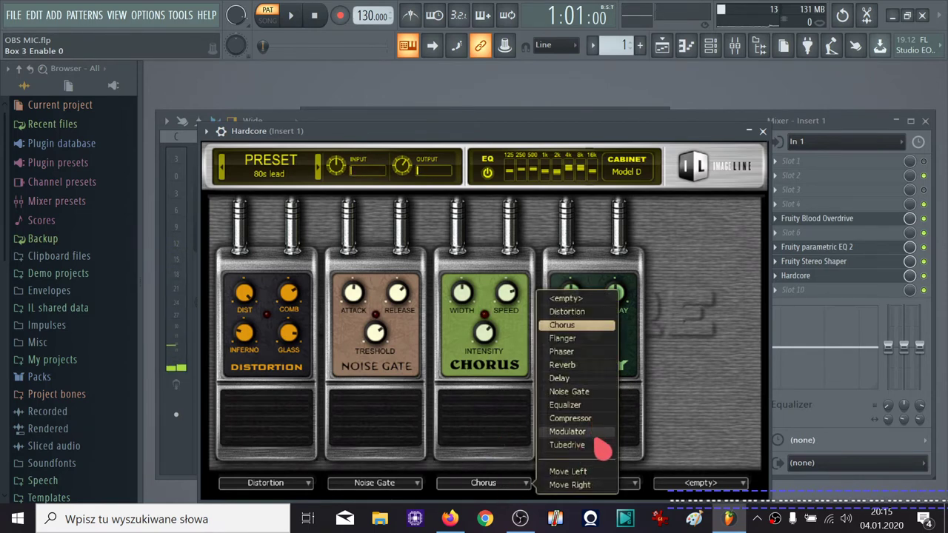
left_click(598, 432)
left_click(490, 434)
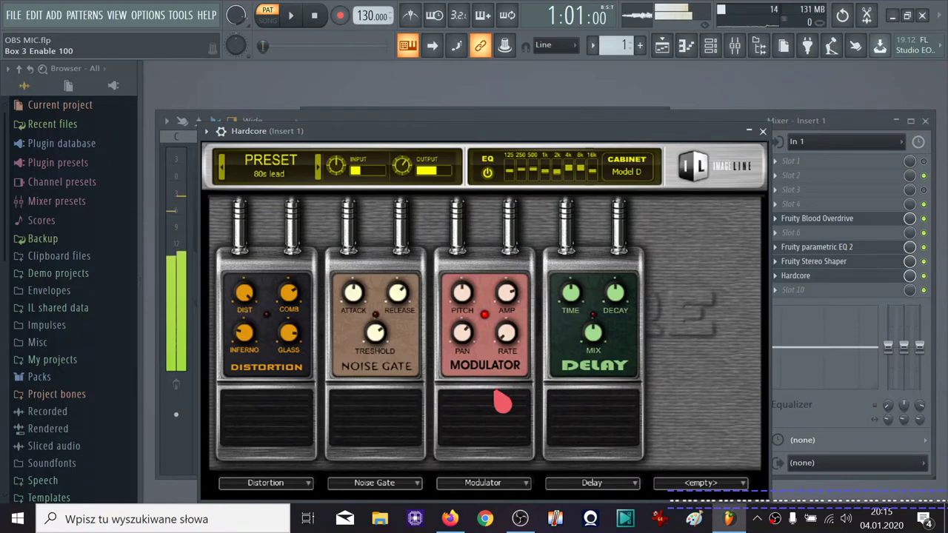
Step: Swap Hardcore's third pedal from Modulator to Reverb and from Reverb to Equalizer
left_click(498, 489)
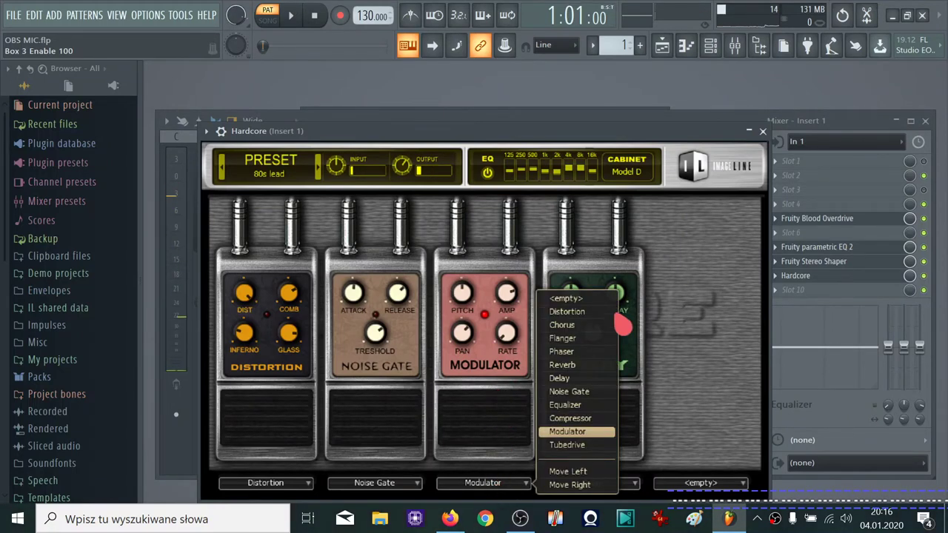
left_click(562, 365)
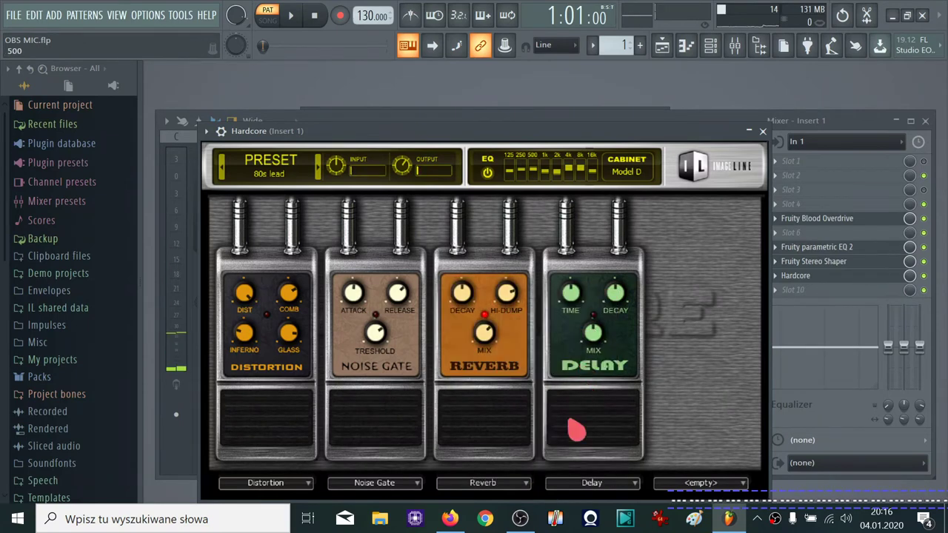
left_click(509, 484)
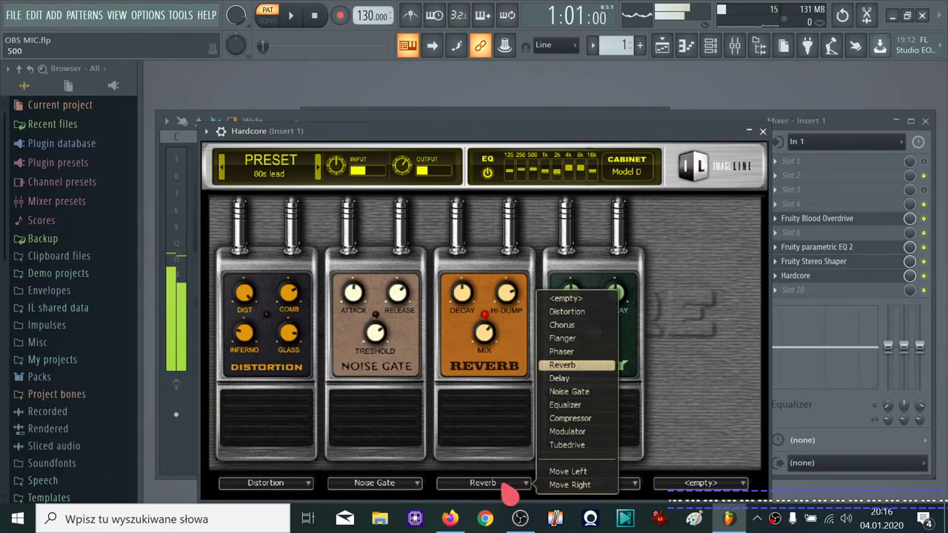
left_click(577, 405)
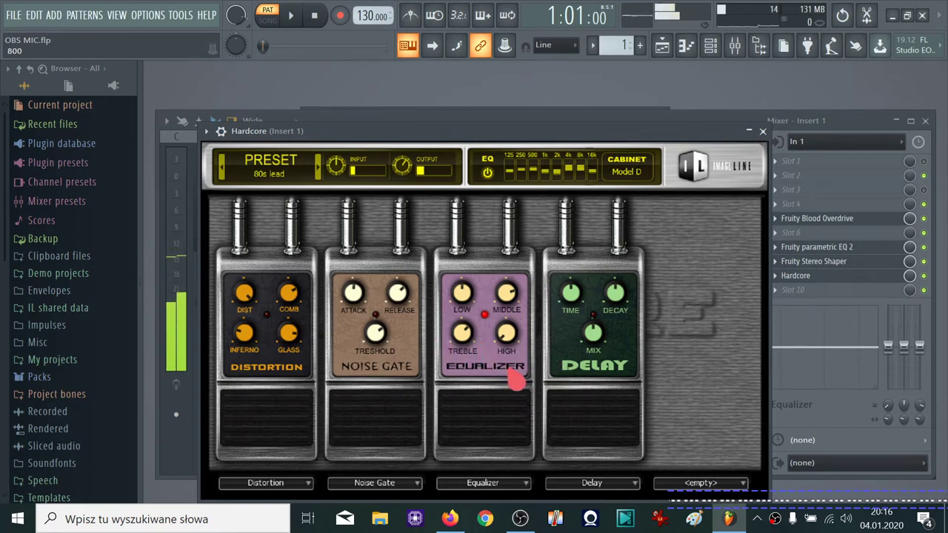
Step: Toggle Hardcore's Equalizer pedal off and on and lower its Treble to 16
left_click(499, 424)
left_click(499, 441)
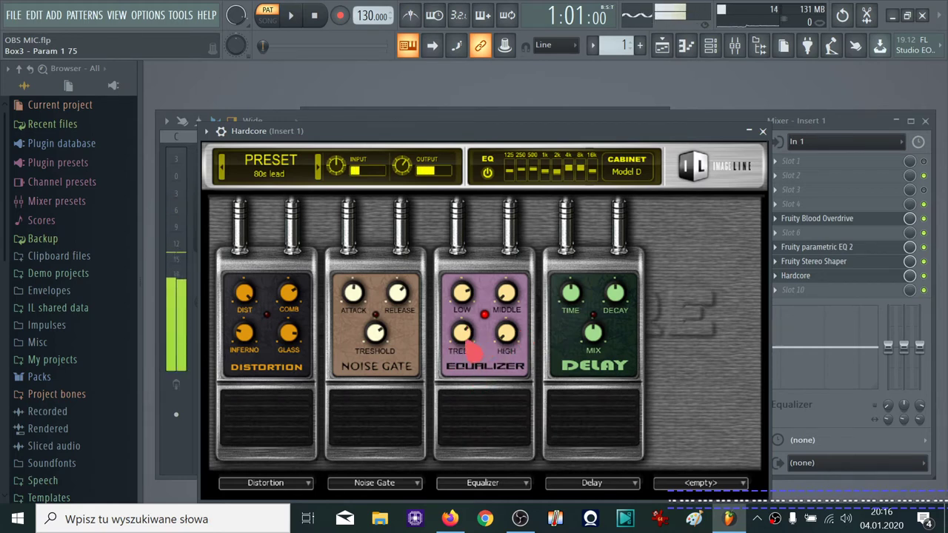
left_click_drag(460, 339, 459, 342)
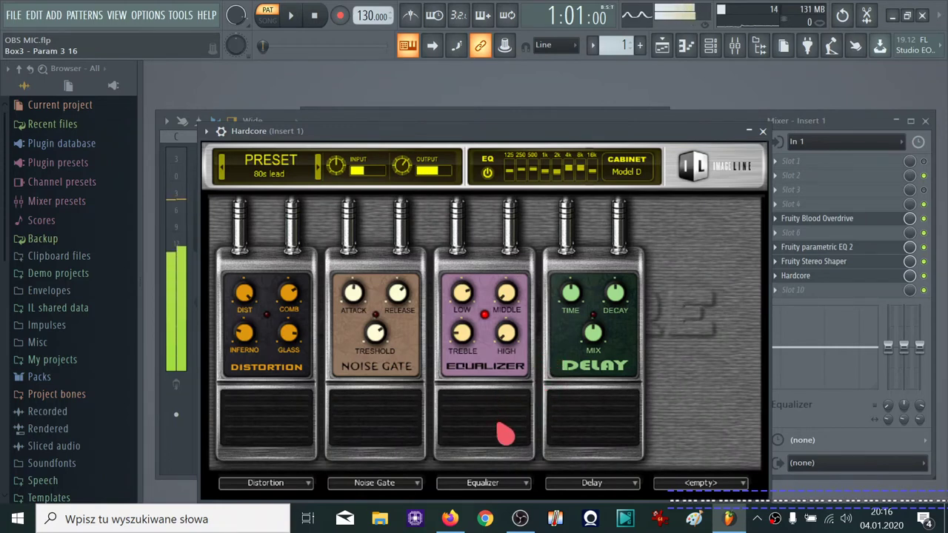
left_click(571, 440)
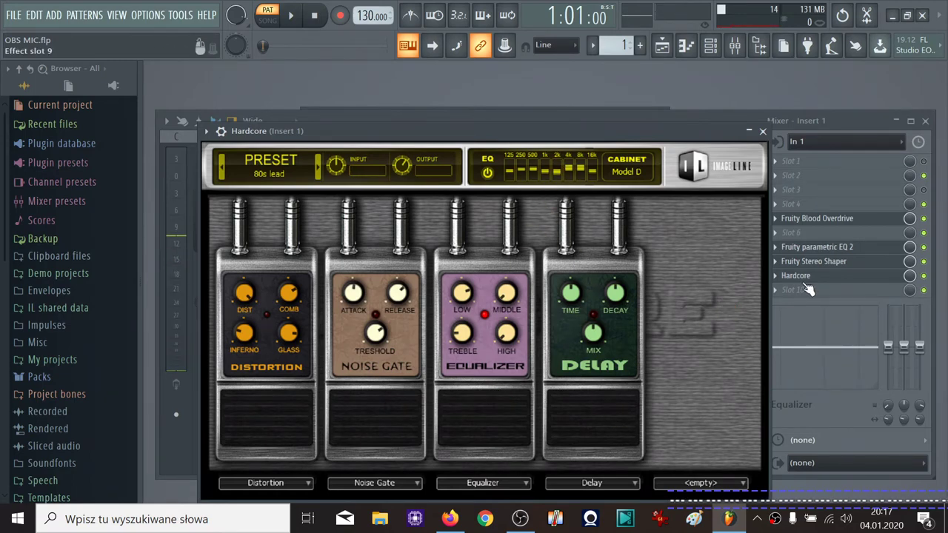
Step: Replace Hardcore in slot 9 with the Fruity Reeverb 2 effect
left_click(775, 276)
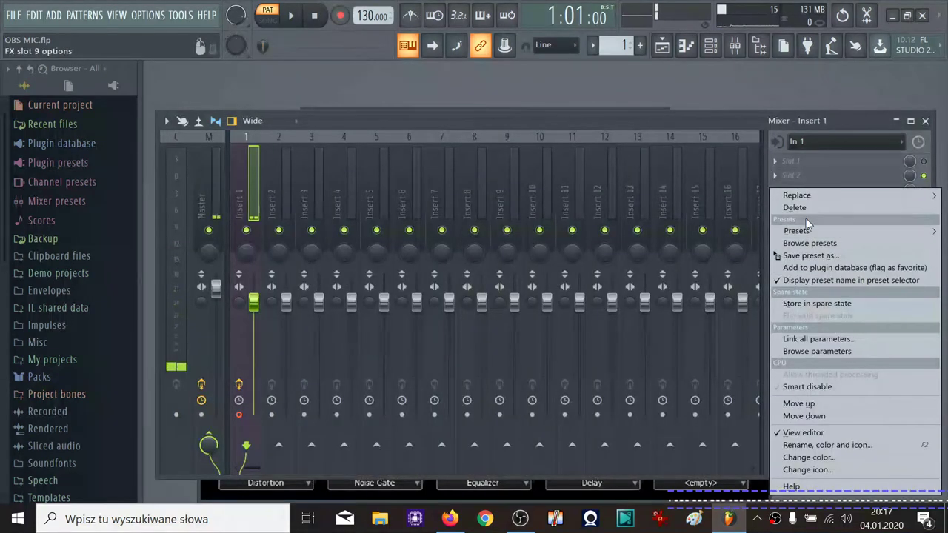
mouse_move(804, 198)
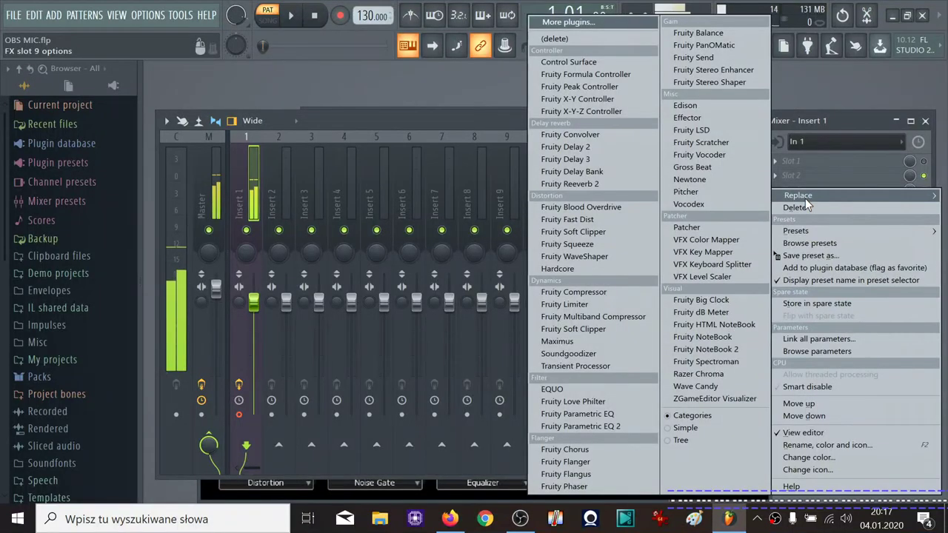
left_click(602, 185)
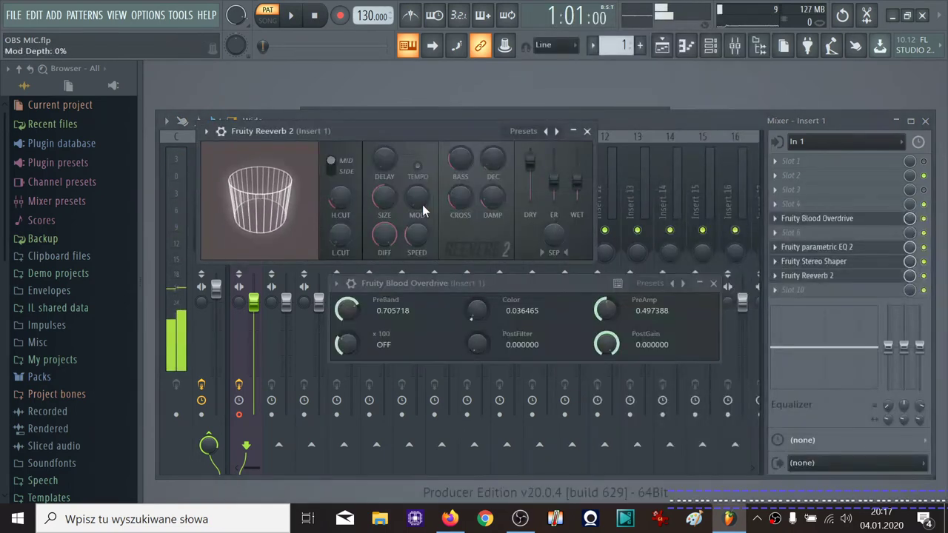
Step: Load the Cathedral preset in Fruity Reeverb 2 and raise the room size
left_click(557, 132)
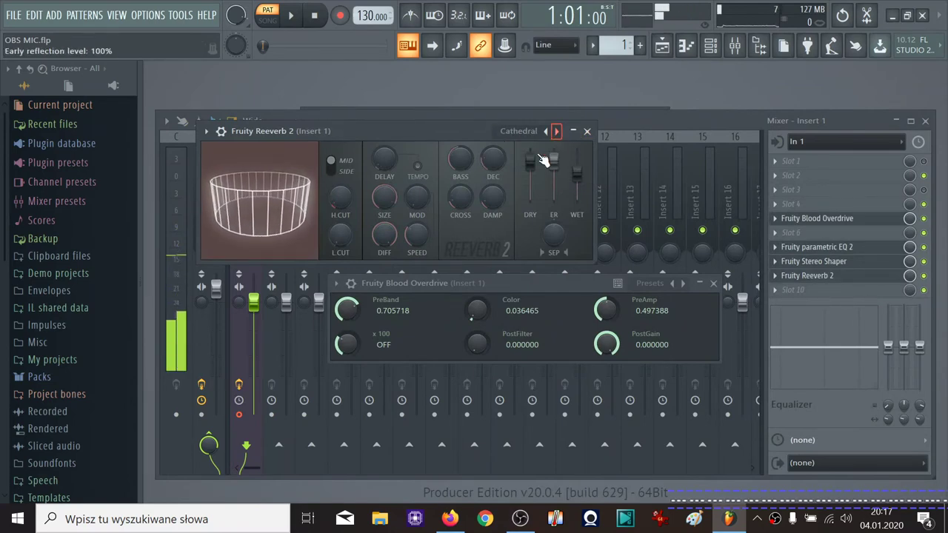
mouse_move(385, 196)
left_mouse_down()
mouse_move(384, 211)
mouse_move(384, 179)
left_mouse_up()
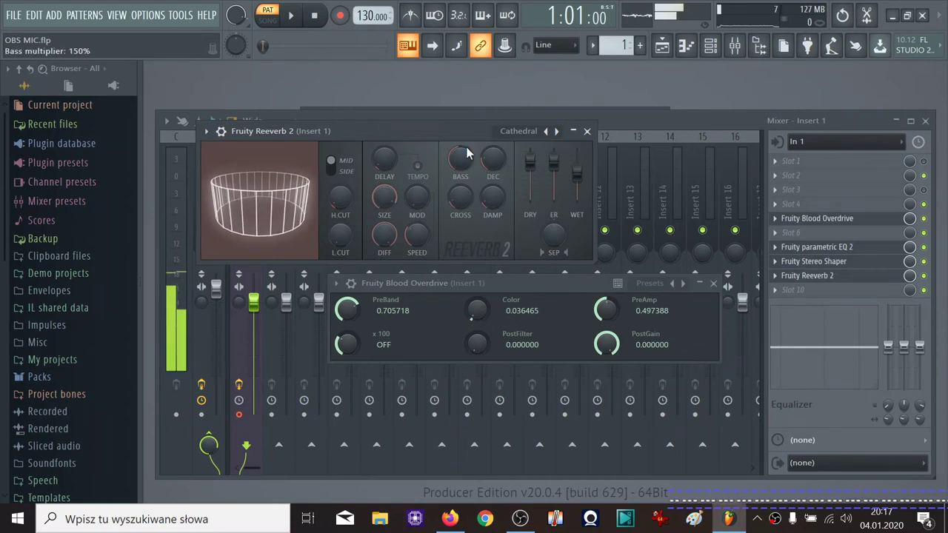
Step: Replace Fruity Reeverb 2 in slot 9 with Transient Processor, and replace that with Soundgoodizer
right_click(778, 279)
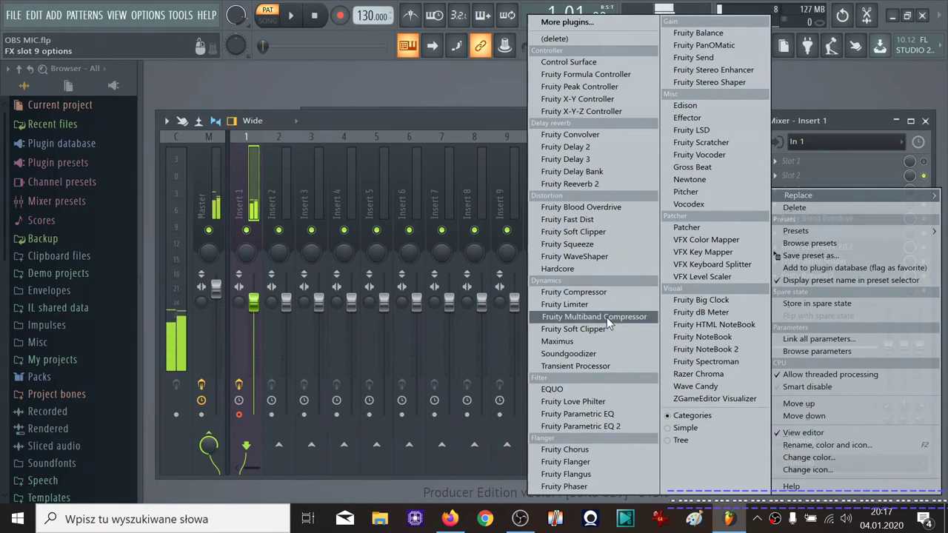
left_click(598, 365)
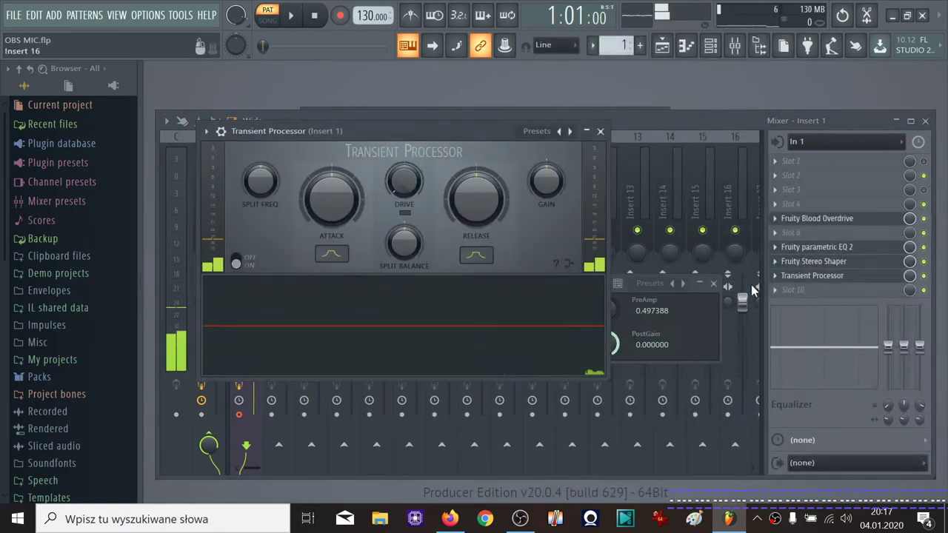
left_click(776, 279)
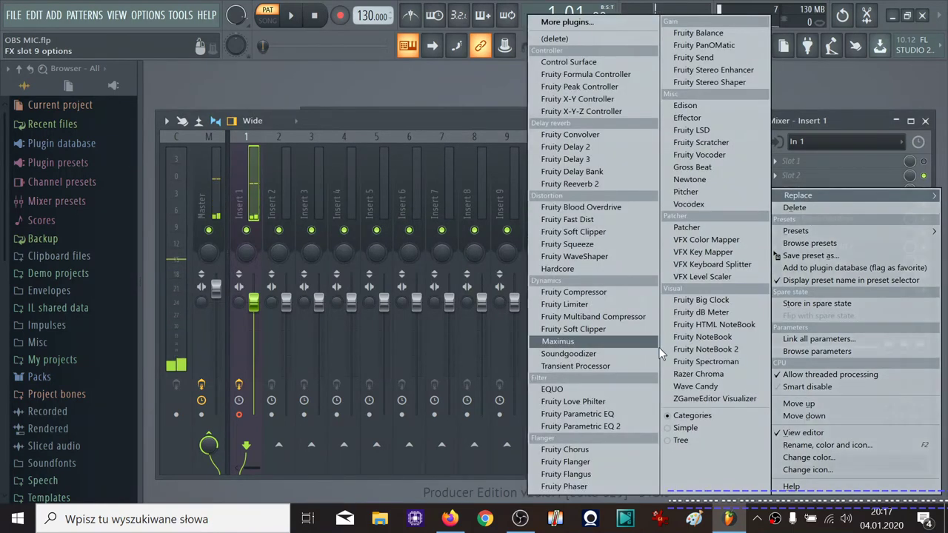
left_click(627, 357)
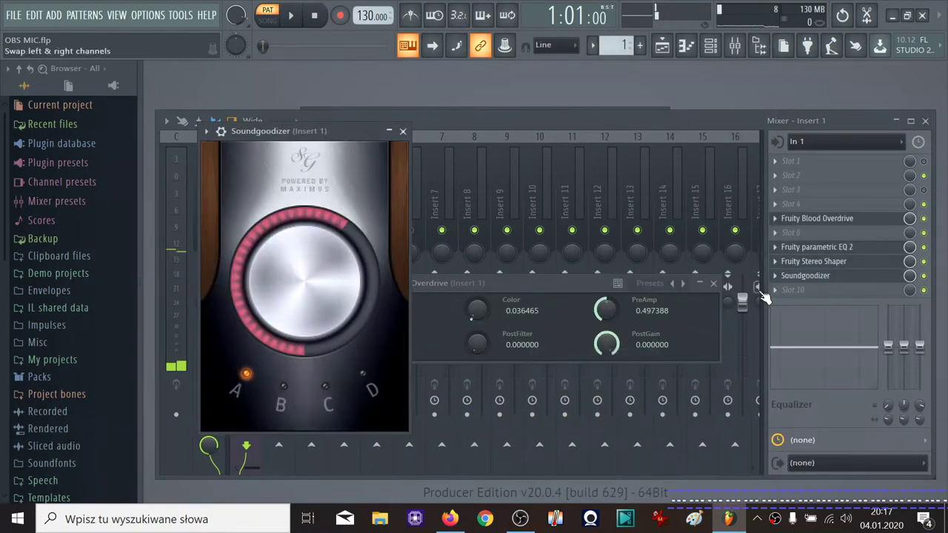
Step: Replace Soundgoodizer in slot 9 with the Maximus dynamics effect
left_click(777, 275)
mouse_move(815, 193)
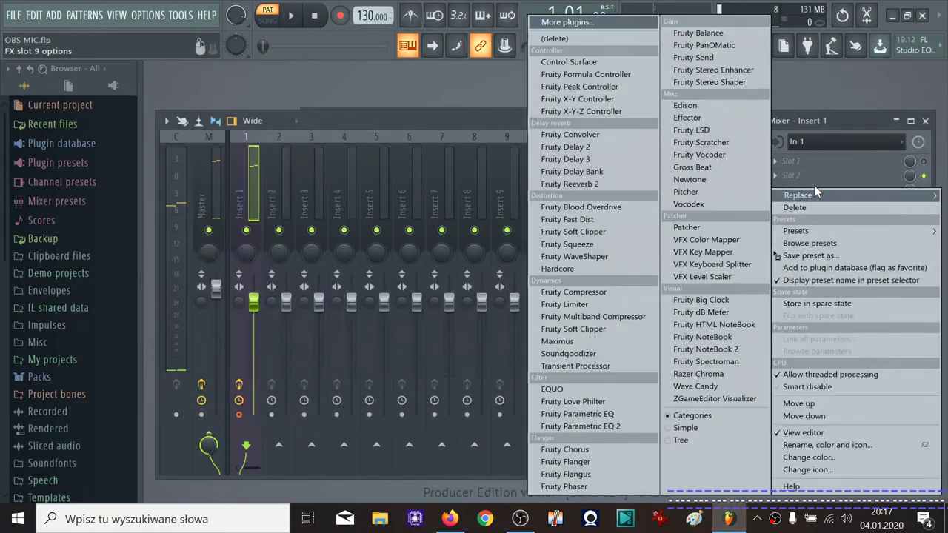
left_click(618, 344)
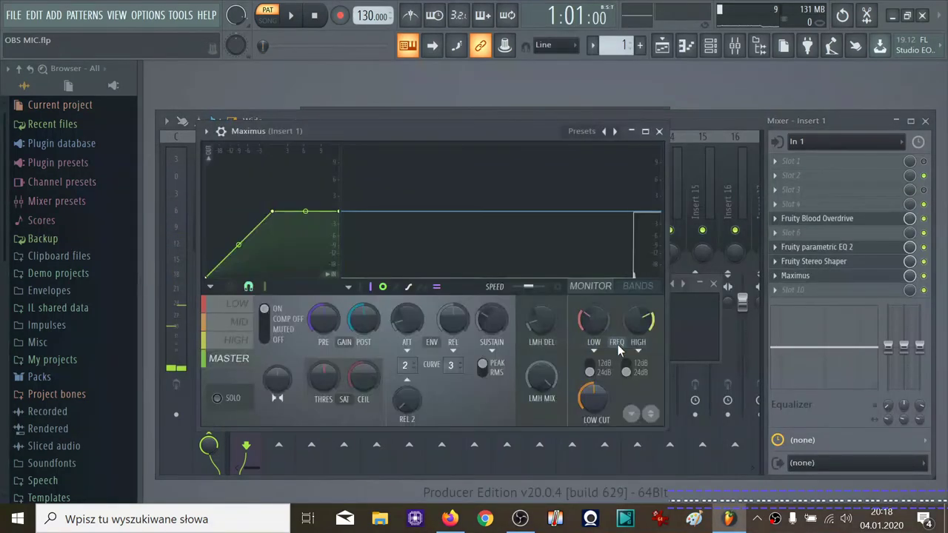
Step: Replace Maximus in slot 9 with Fruity Soft Clipper
left_click(776, 275)
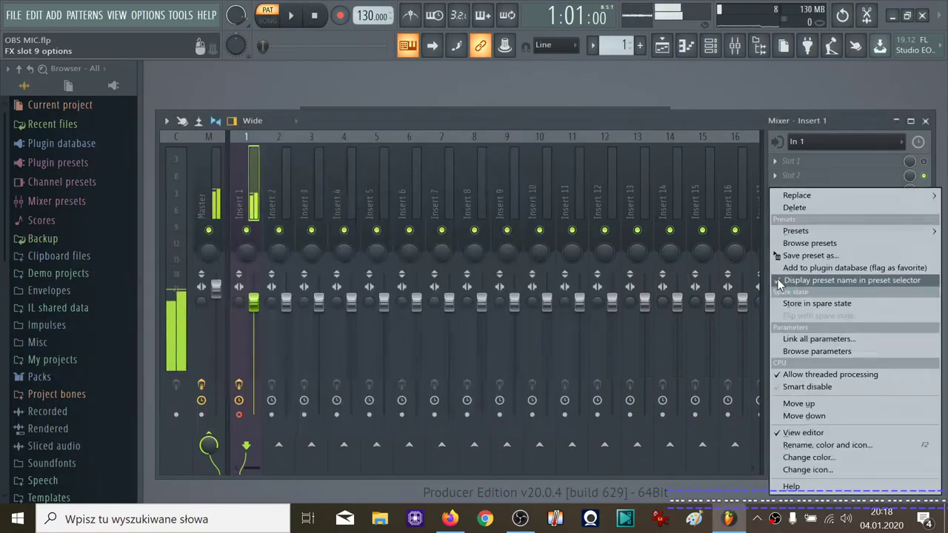
mouse_move(793, 200)
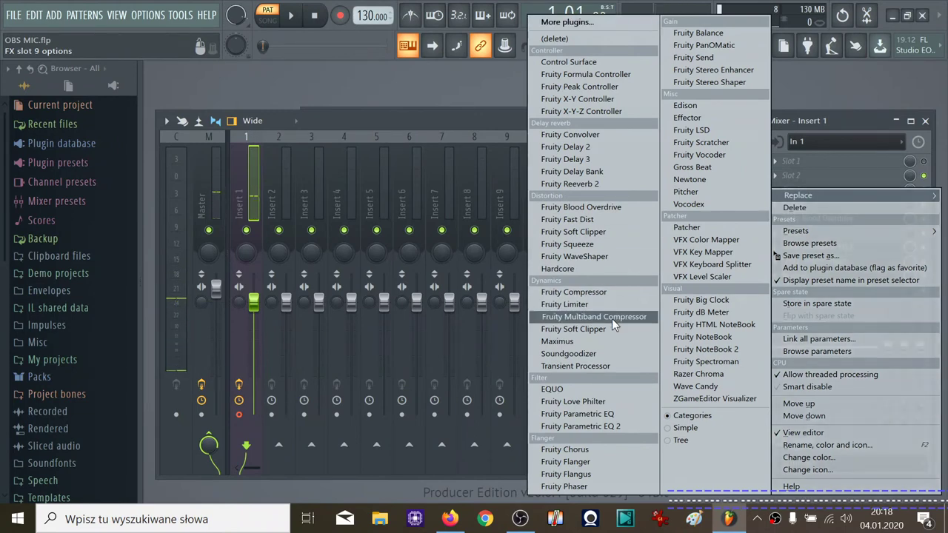
left_click(574, 329)
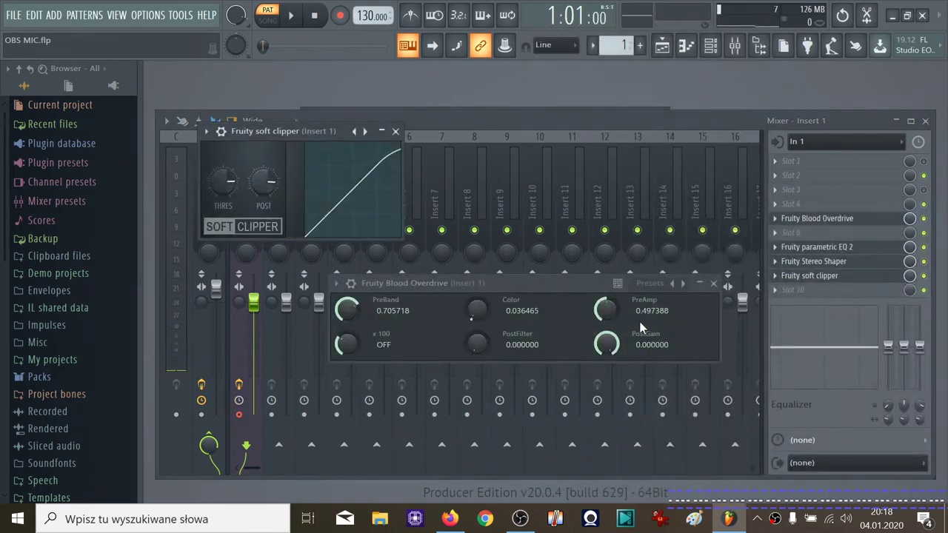
Step: Replace Fruity Soft Clipper in slot 9 with Fruity WaveShaper, and replace that with Fruity Squeeze
left_click(777, 276)
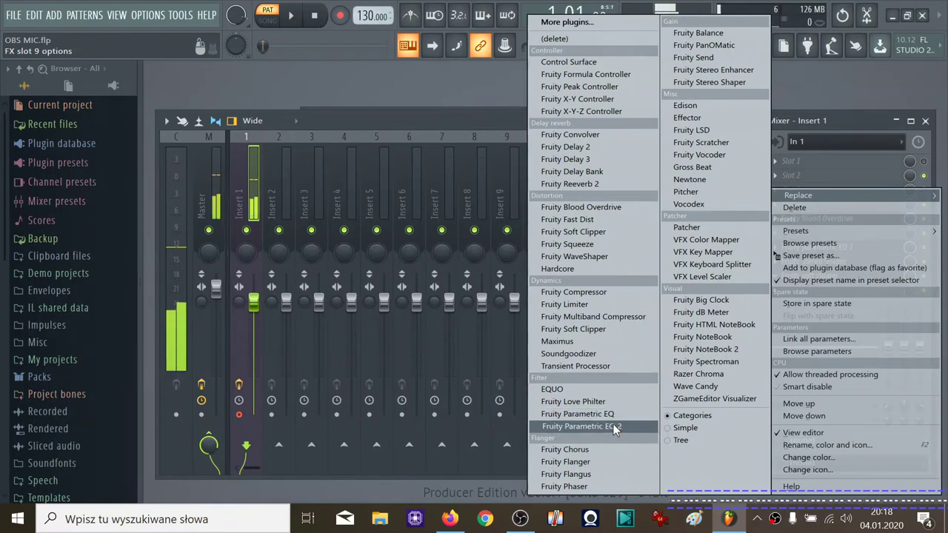
left_click(582, 256)
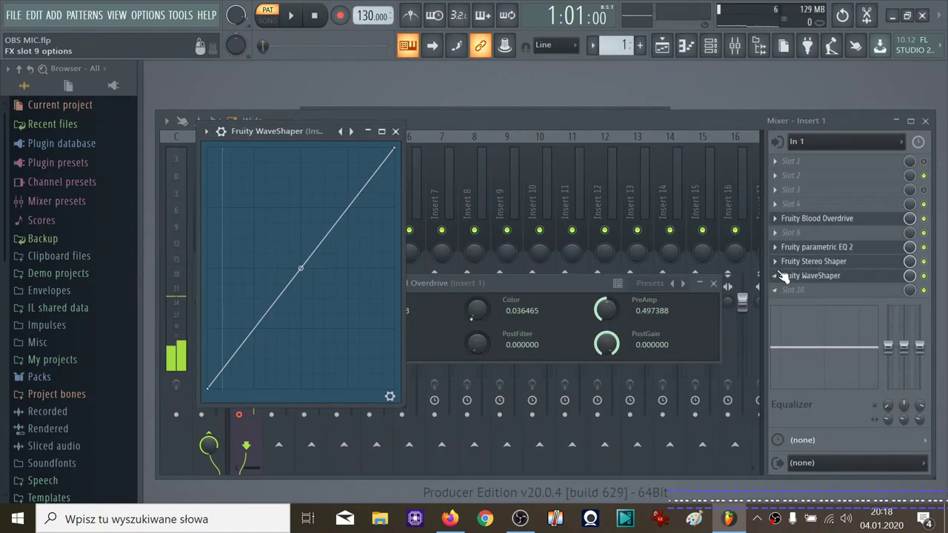
left_click(777, 278)
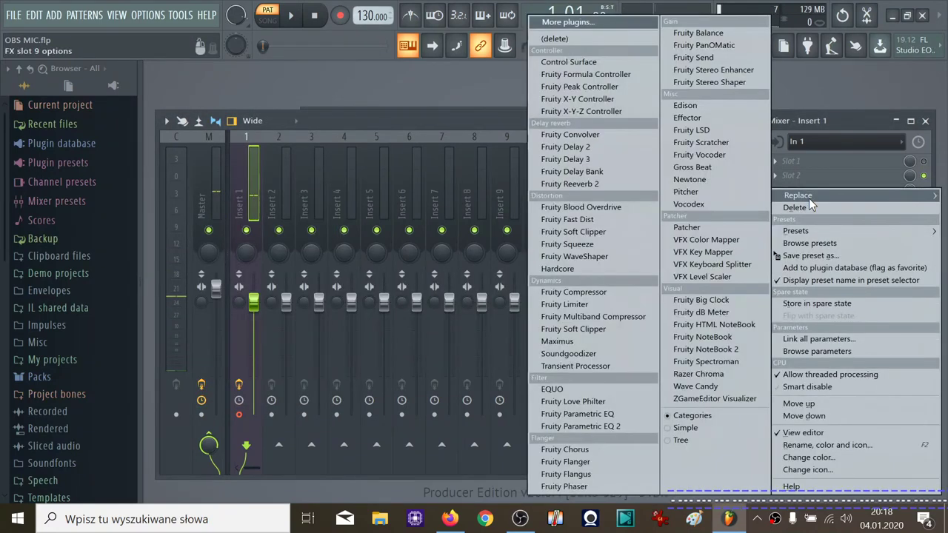
left_click(592, 244)
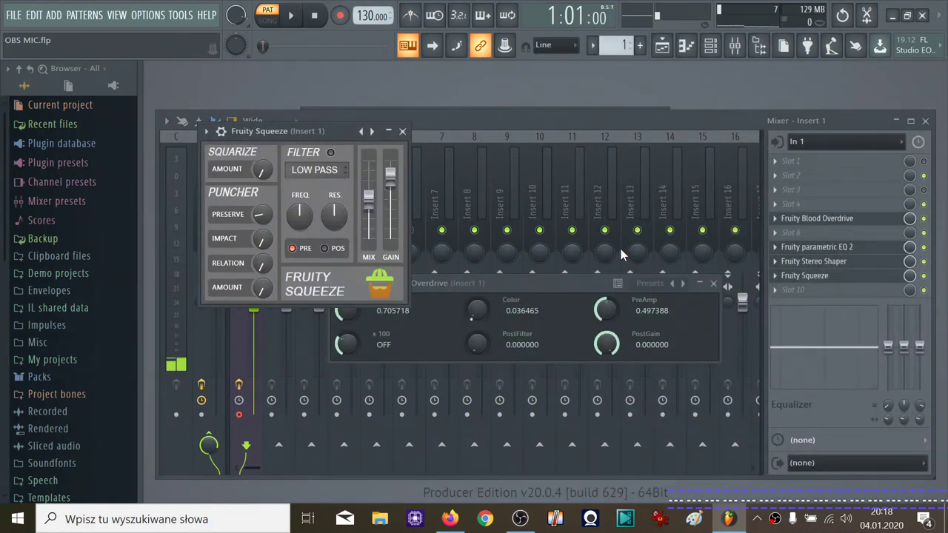
Step: Replace Fruity Squeeze in slot 9 with Fruity Soft Clipper, and replace that with Effector
left_click(775, 275)
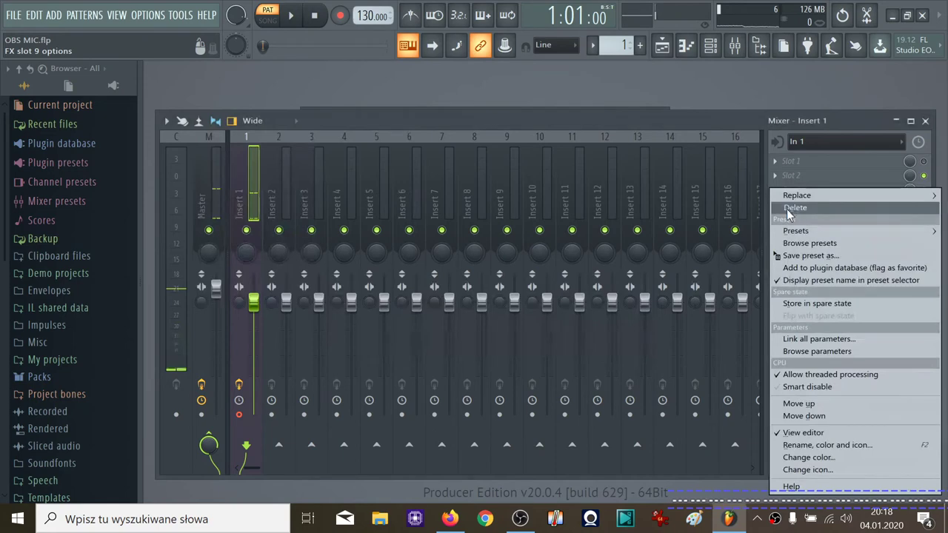
mouse_move(786, 195)
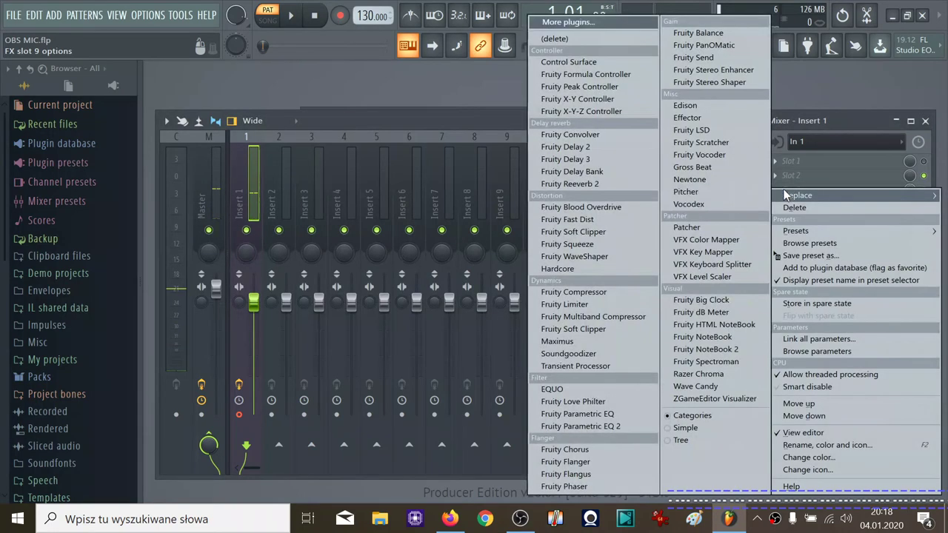
left_click(628, 232)
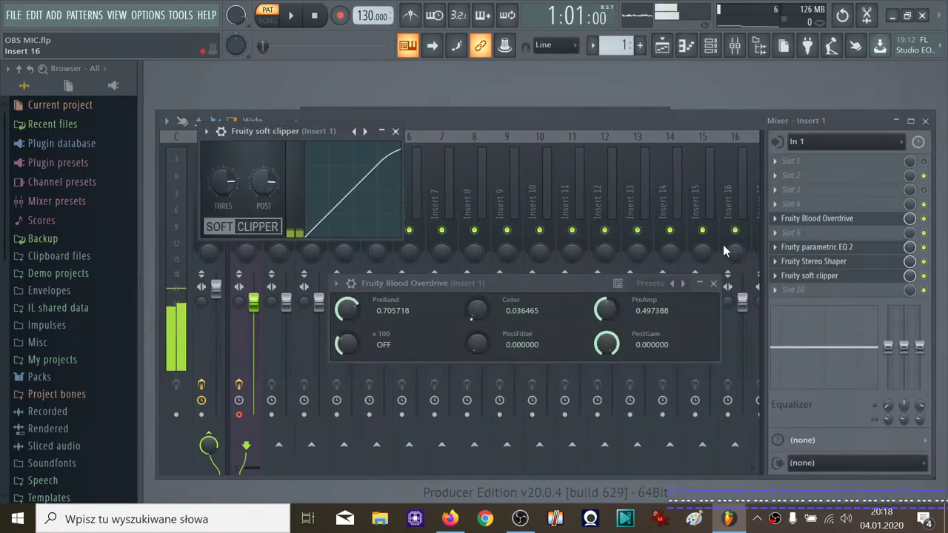
left_click(773, 278)
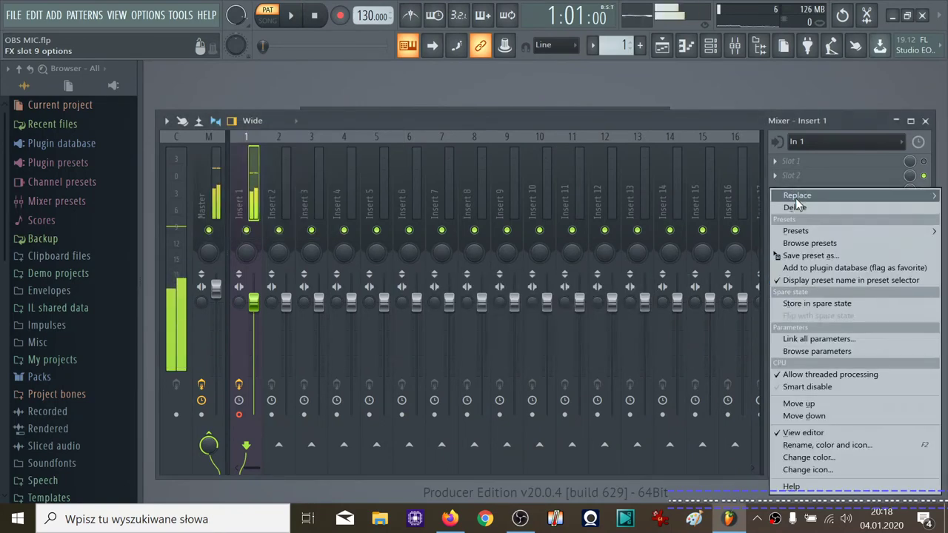
mouse_move(798, 197)
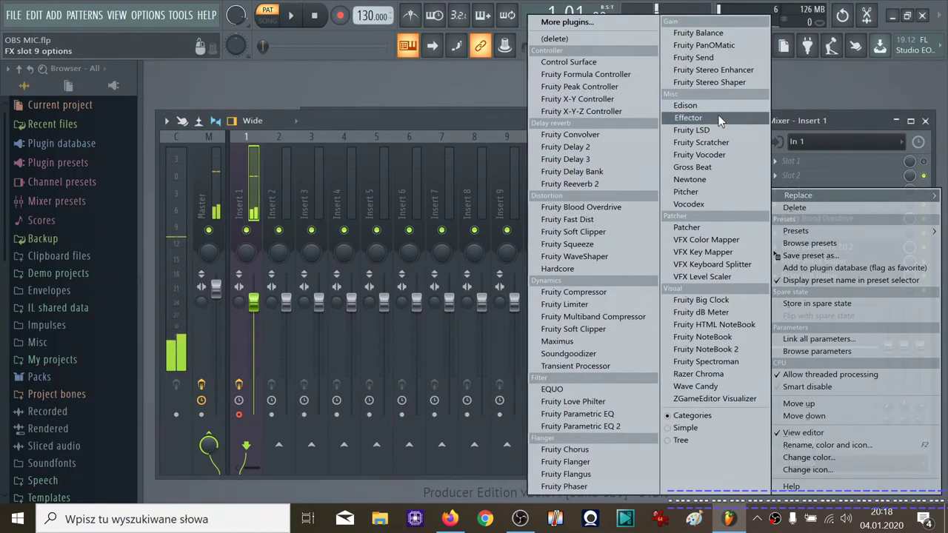
left_click(687, 118)
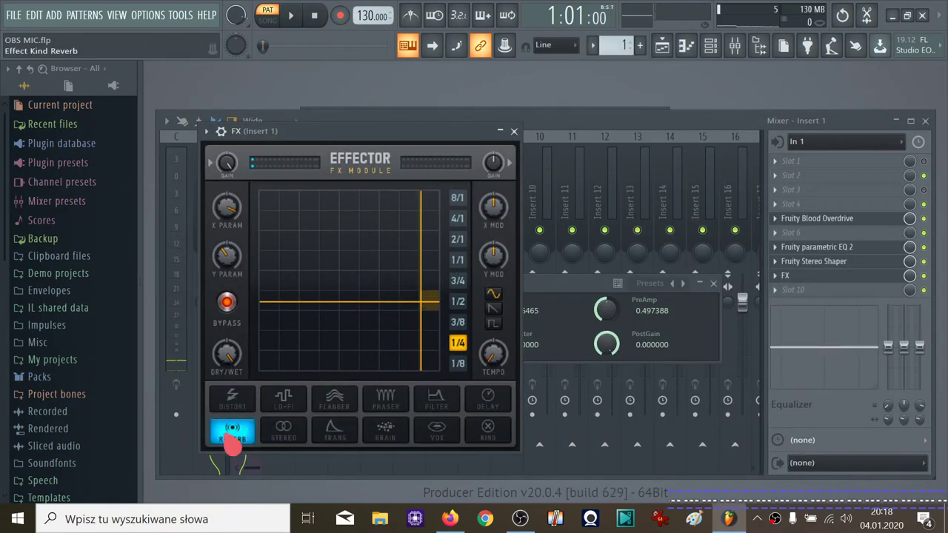
Step: Set Effector to the Distort effect with bypass off, and move its X/Y point to a low X and high Y position
left_click(236, 400)
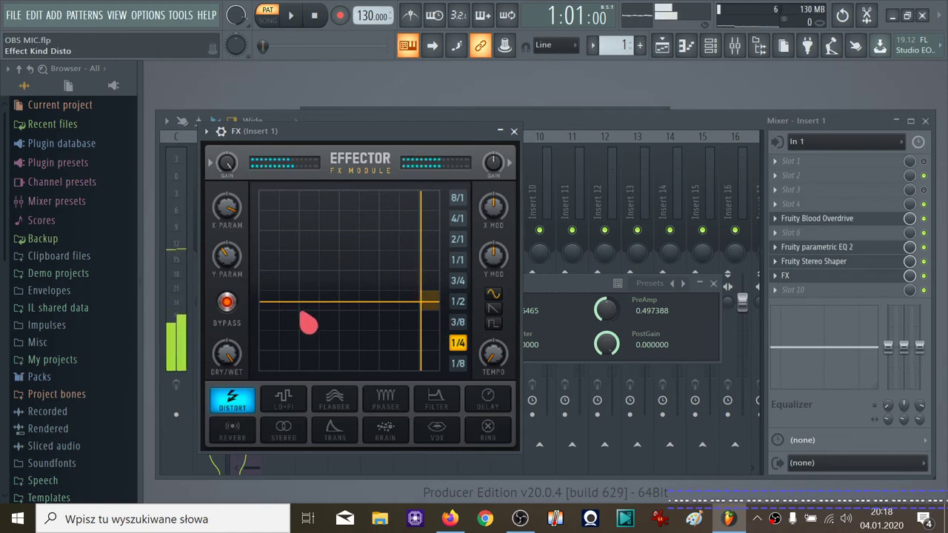
left_click(228, 303)
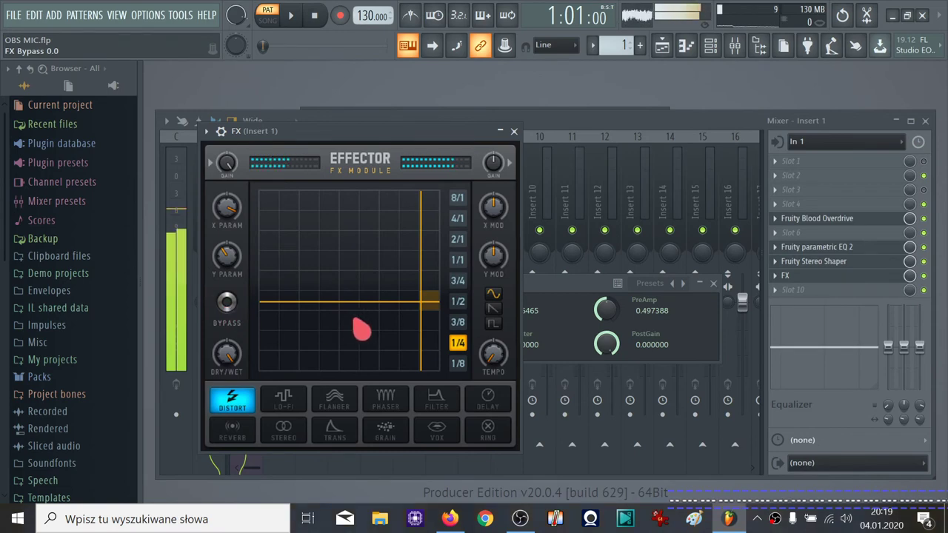
left_click_drag(419, 314, 304, 208)
Step: Audition Effector's Lo-Fi, Flanger, Phaser, Filter and Reverb effects, repositioning the X/Y point within the low-X, high-Y area of the pad
left_click(286, 400)
left_click(345, 411)
left_click(404, 406)
left_click(431, 399)
left_click_drag(306, 205, 285, 219)
left_click(245, 438)
left_click(295, 261)
Step: Switch Effector to the Stereo effect and sweep the X/Y point between the pad's corners, ending at about X 86.8 with a high Y
left_click(285, 436)
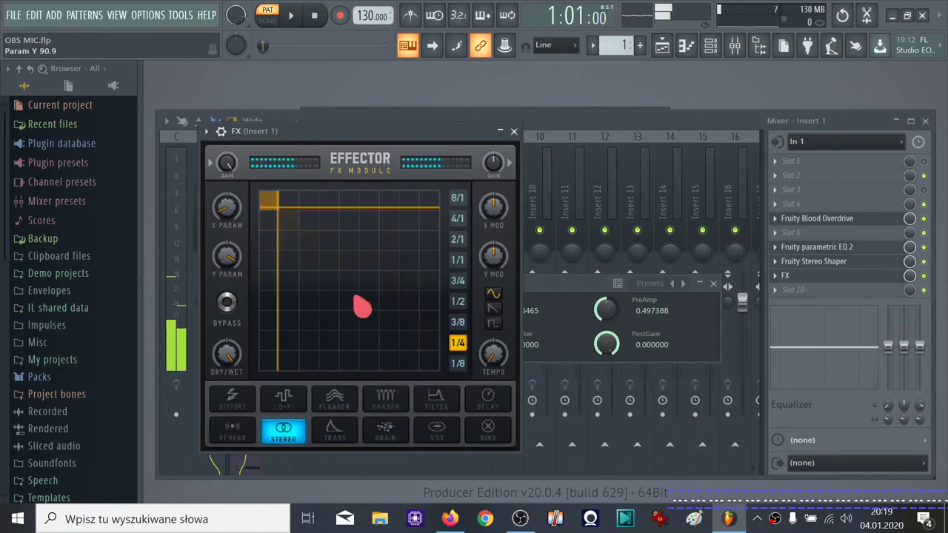
left_click(272, 204)
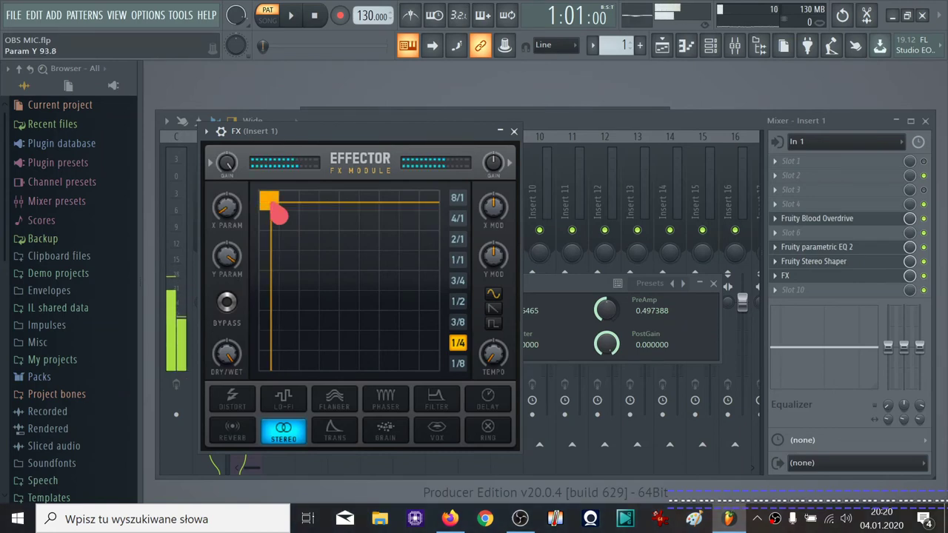
left_click_drag(277, 212, 446, 216)
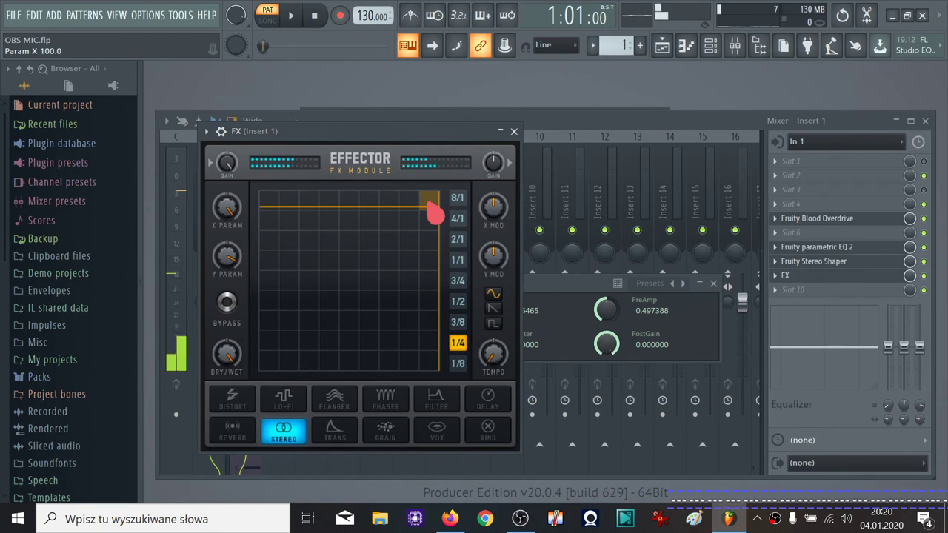
left_click_drag(431, 209, 211, 381)
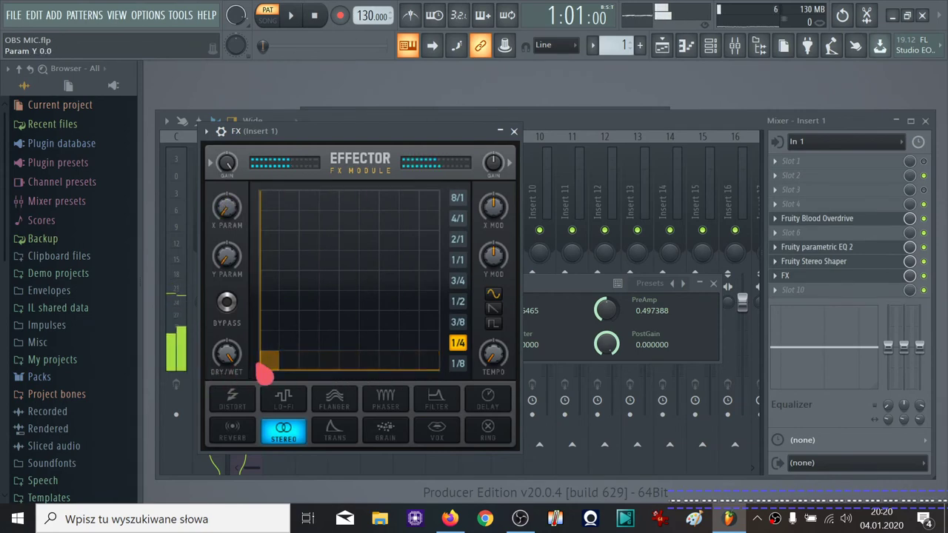
left_click_drag(273, 374, 423, 234)
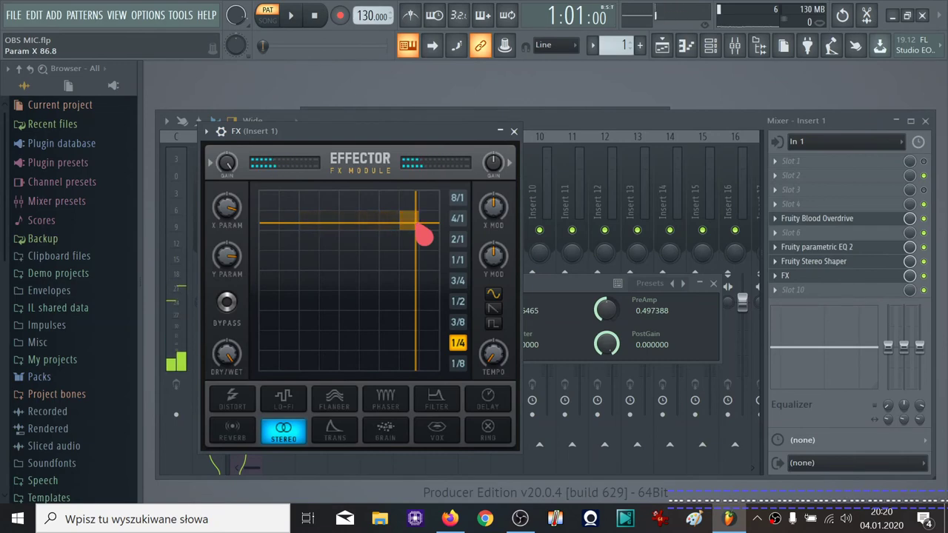
Step: Audition Effector's Trans, Grain, Vox and Ring effects, moving the X/Y point toward the middle of the pad
left_click(337, 431)
left_click_drag(412, 223, 355, 291)
left_click(403, 441)
left_click(437, 428)
left_click(486, 433)
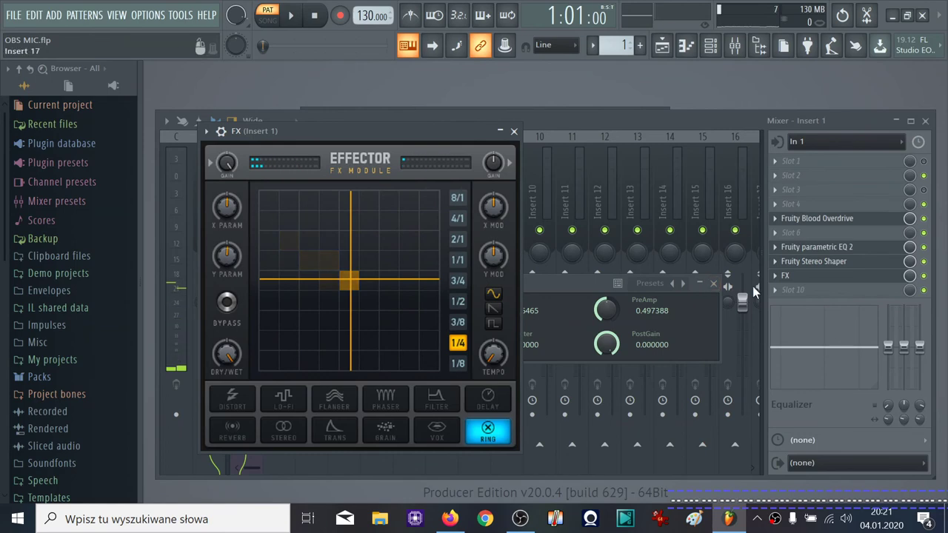
Step: Replace Effector in slot 9 with Fruity Vocoder
left_click(784, 278)
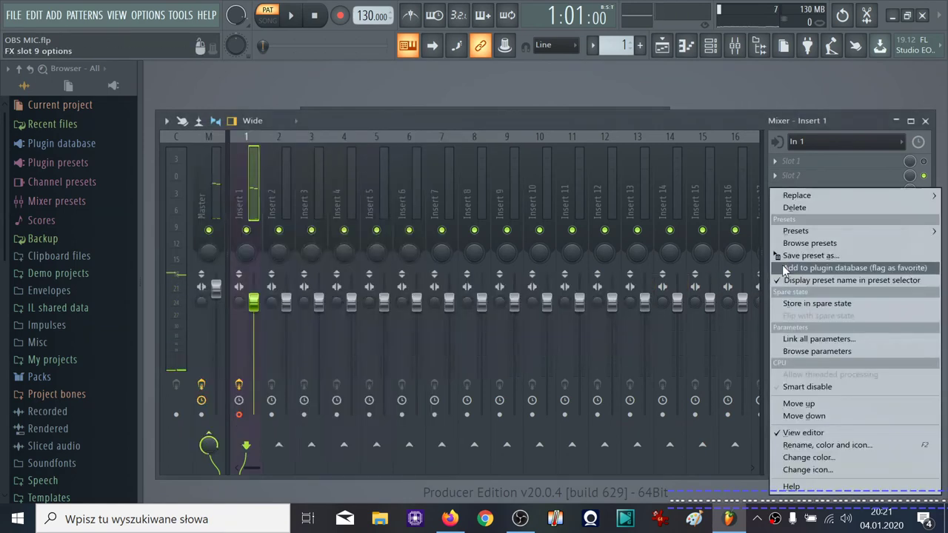
mouse_move(805, 194)
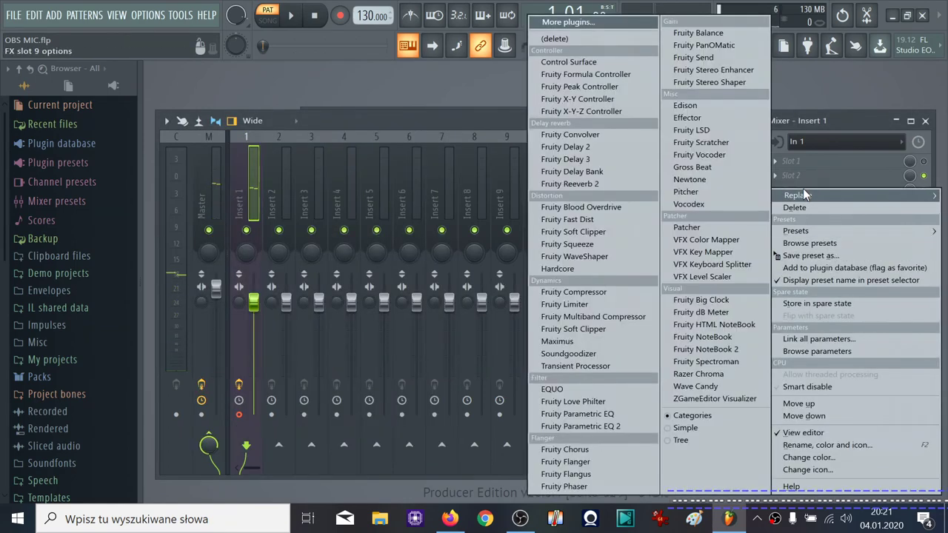
left_click(718, 155)
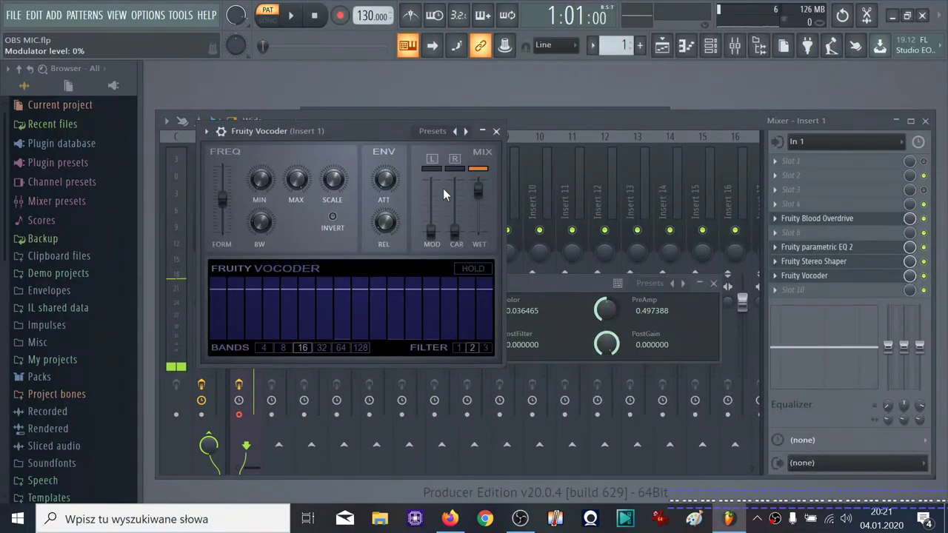
Step: Cycle Fruity Vocoder through its Clear and Default presets and check its preset list
left_click(466, 132)
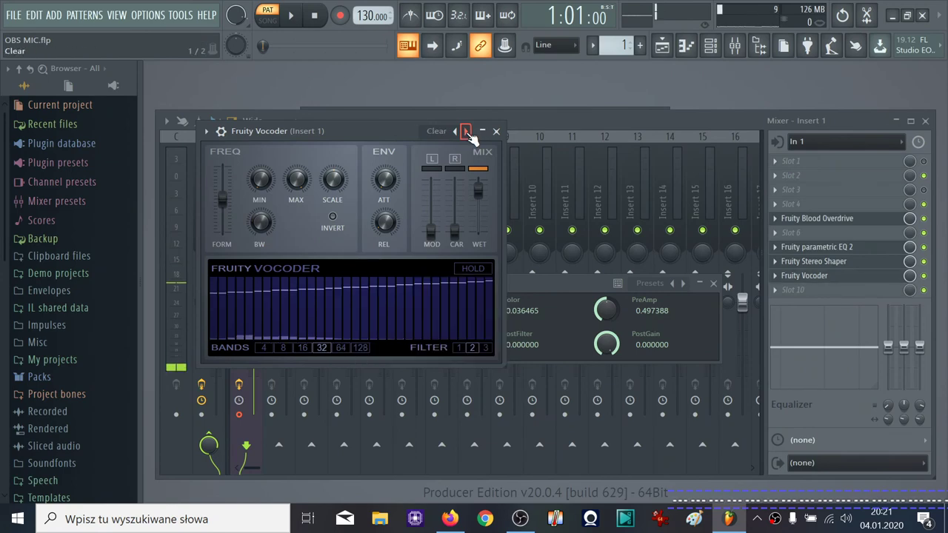
left_click(465, 131)
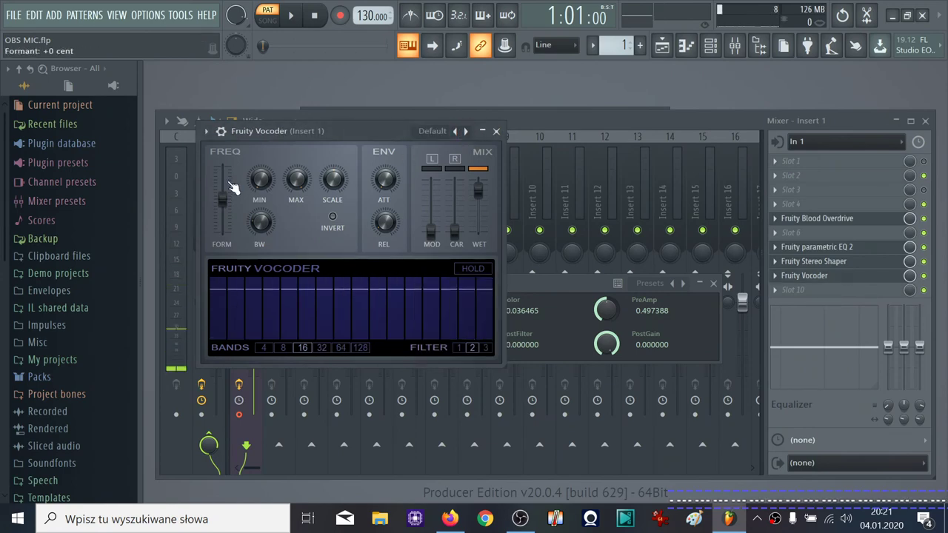
left_click(220, 131)
mouse_move(238, 183)
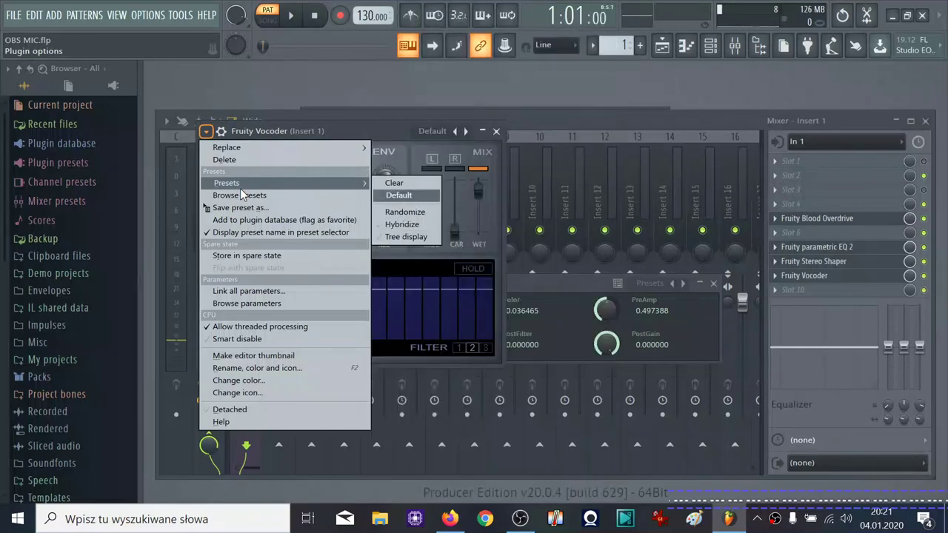
left_click(465, 133)
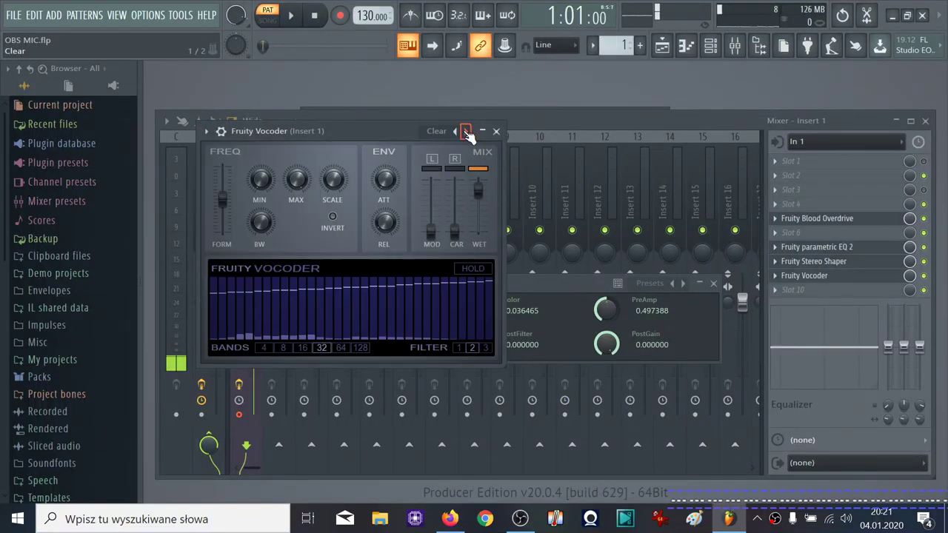
left_click(465, 132)
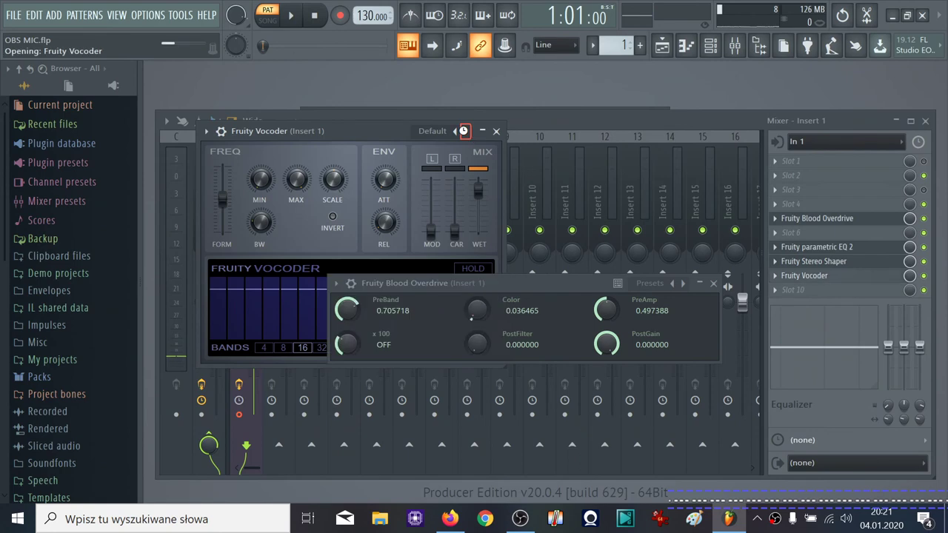
left_click(465, 132)
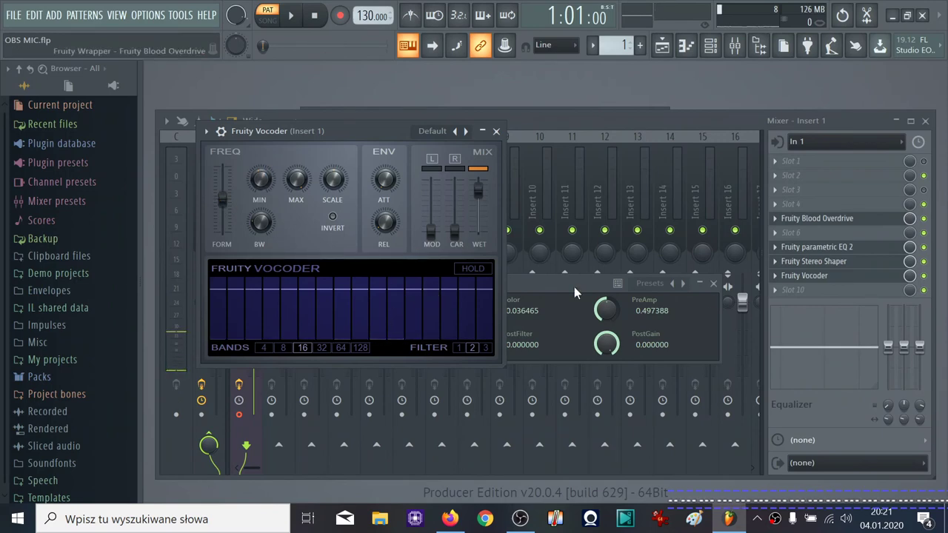
Step: Replace Fruity Vocoder in slot 9 with Vocodex, and raise Vocodex's wet level
left_click(776, 279)
mouse_move(800, 195)
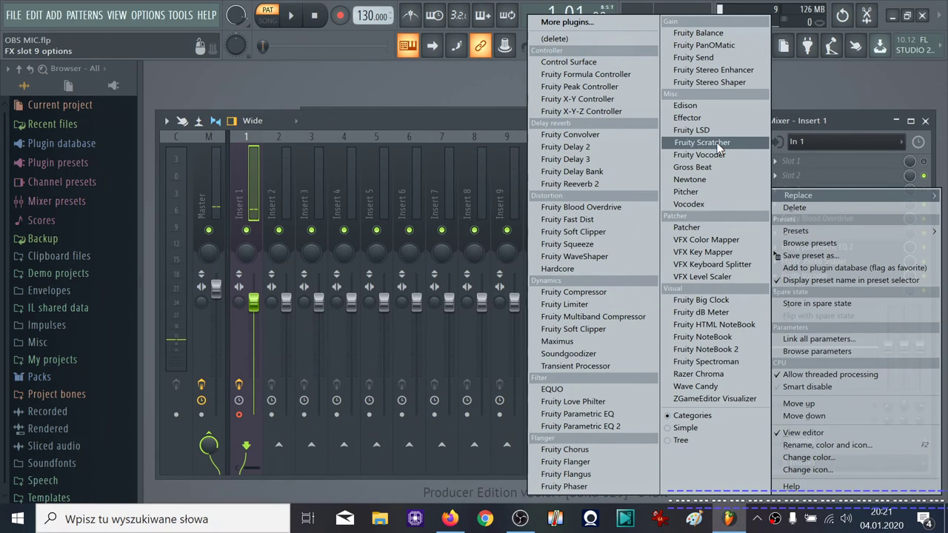
left_click(687, 204)
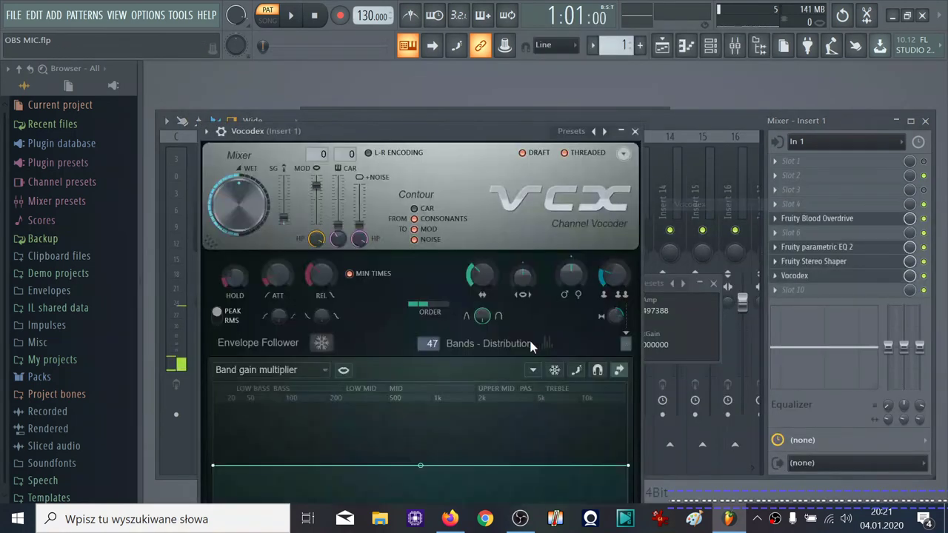
left_click_drag(468, 131, 489, 63)
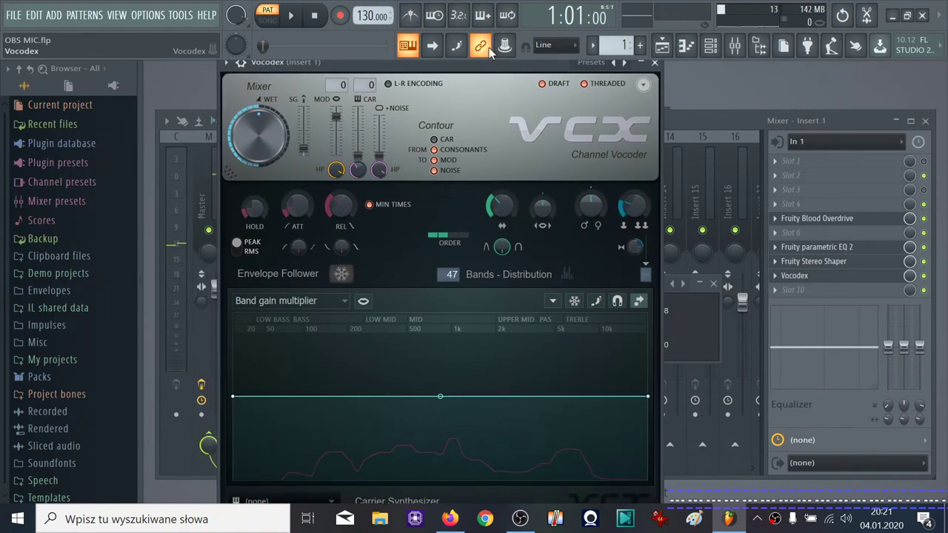
mouse_move(262, 154)
left_mouse_down()
mouse_move(262, 119)
mouse_move(255, 146)
left_mouse_up()
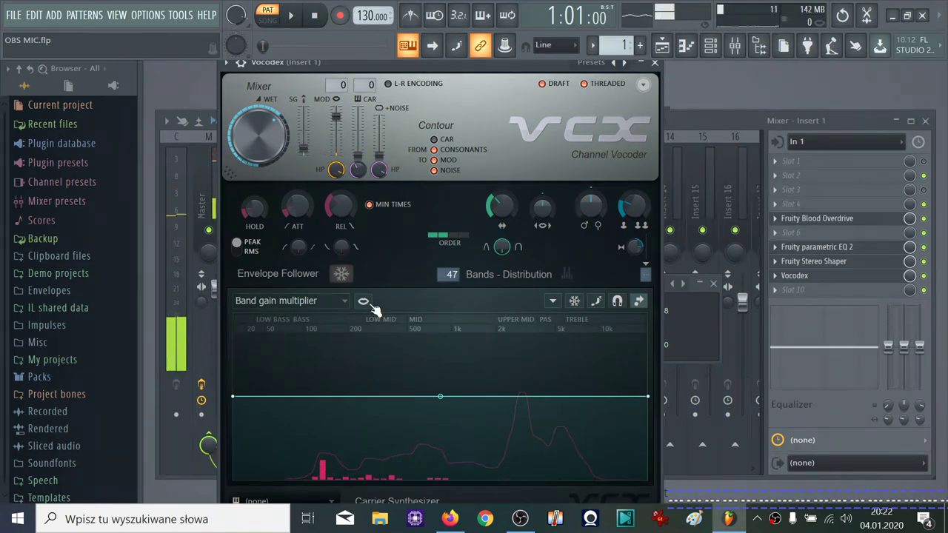
Step: Load the Autovocoding preset in Vocodex
left_click(227, 71)
mouse_move(264, 117)
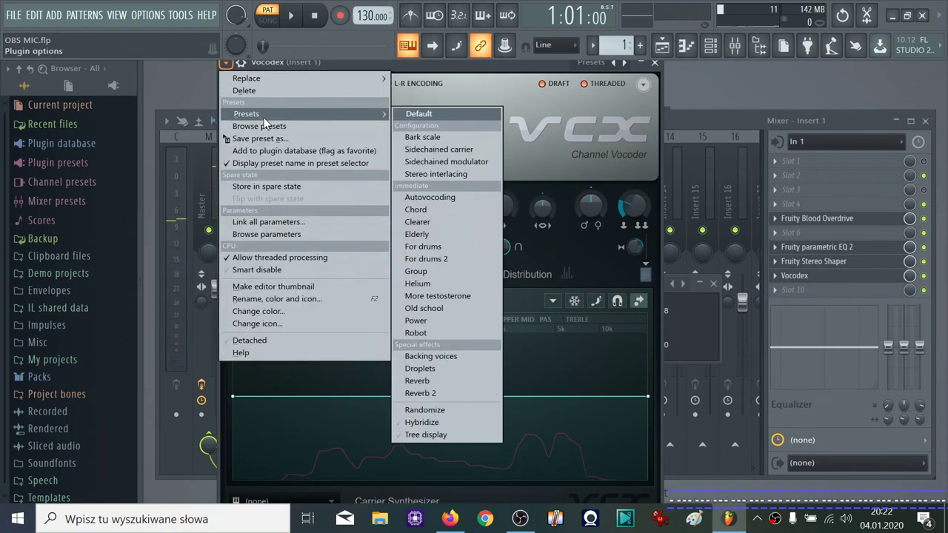
left_click(450, 200)
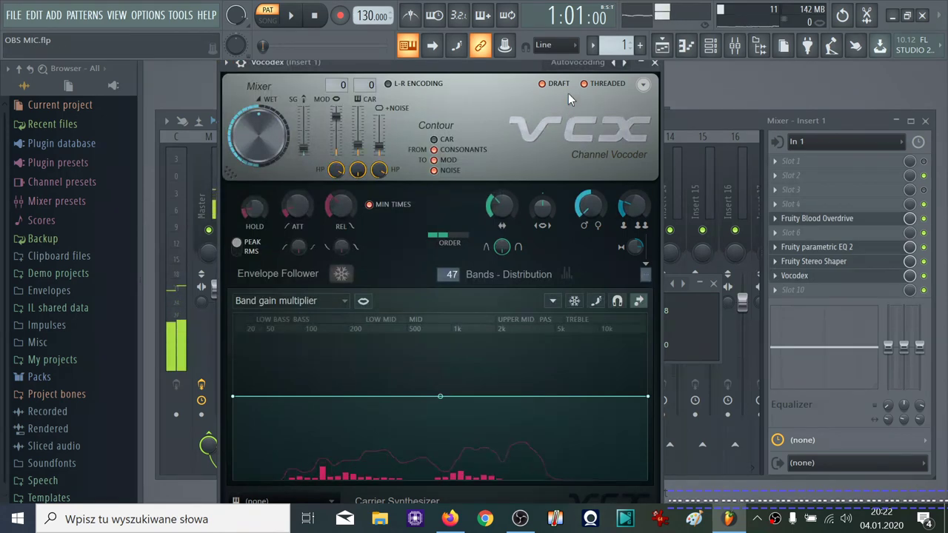
Step: Audition the Vocodex presets Chord, Clearer, Elderly, For drums, For drums 2, Group and Helium one after another
left_click_drag(588, 68, 605, 90)
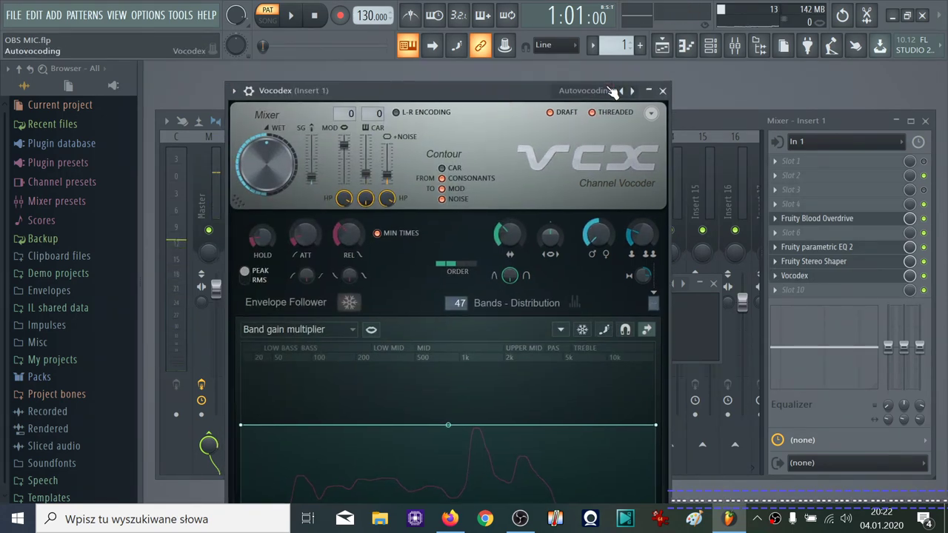
left_click(632, 90)
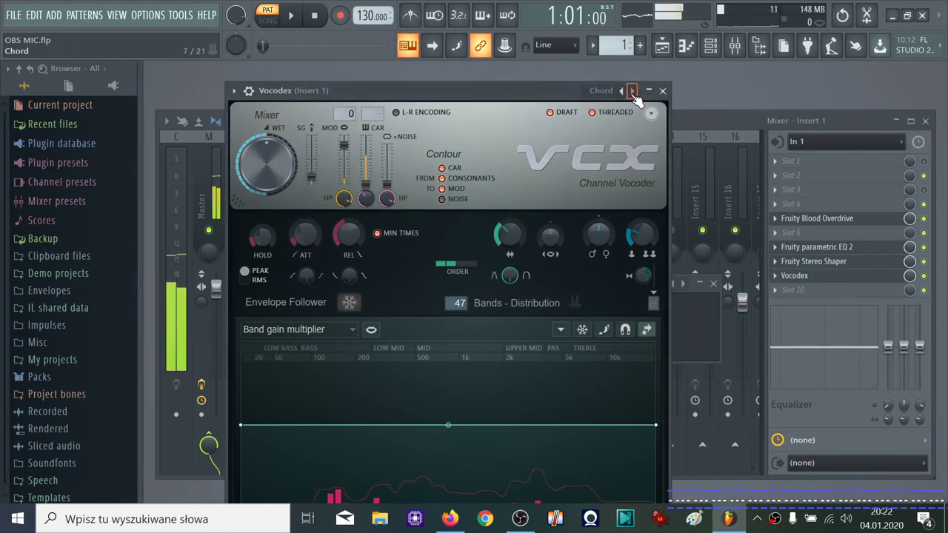
left_click(631, 90)
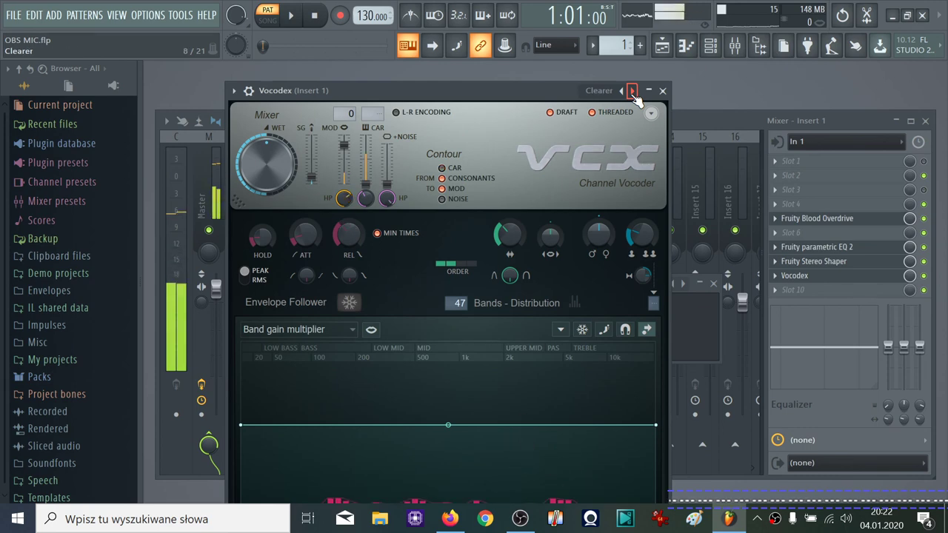
left_click(631, 90)
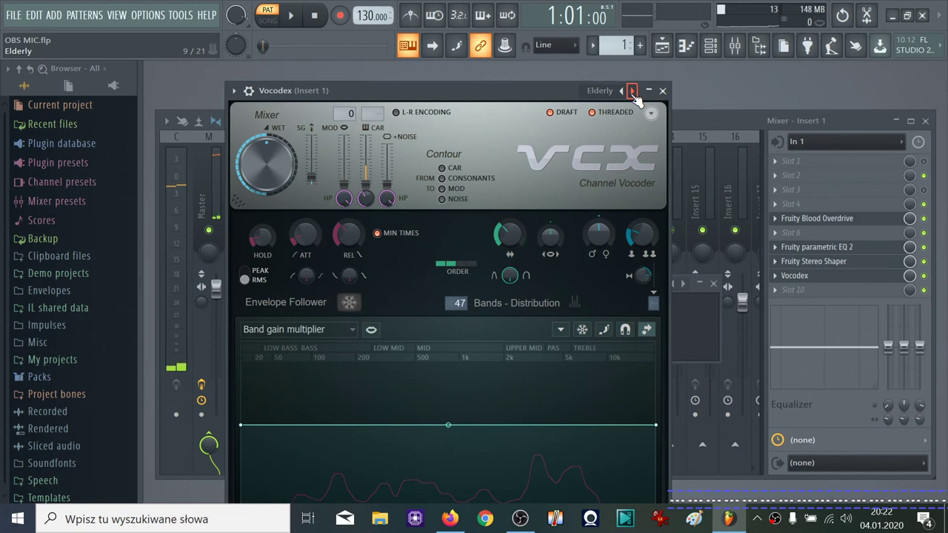
left_click(632, 90)
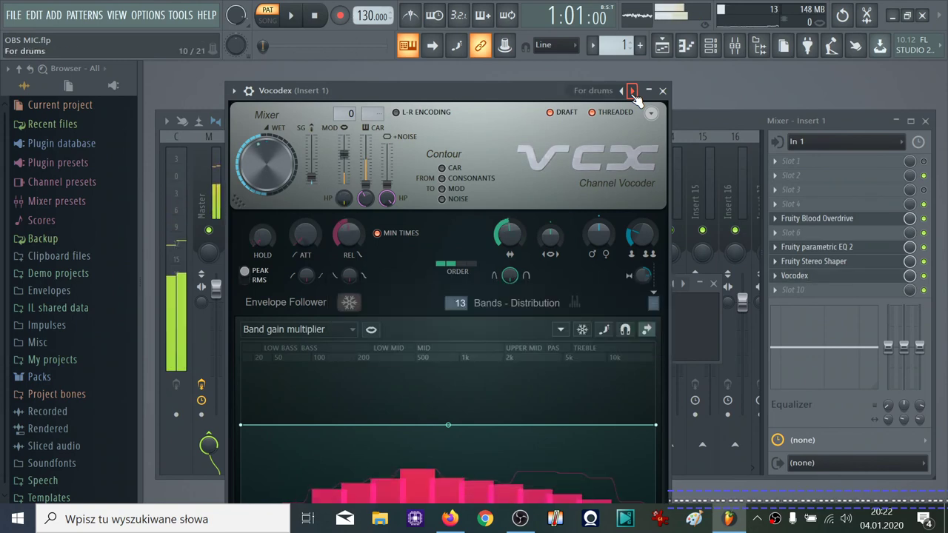
left_click(631, 90)
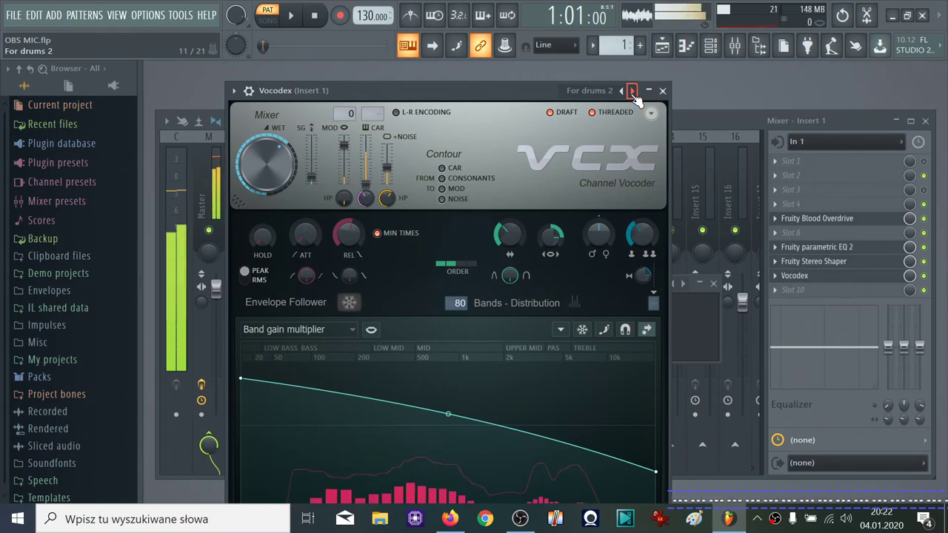
left_click(631, 90)
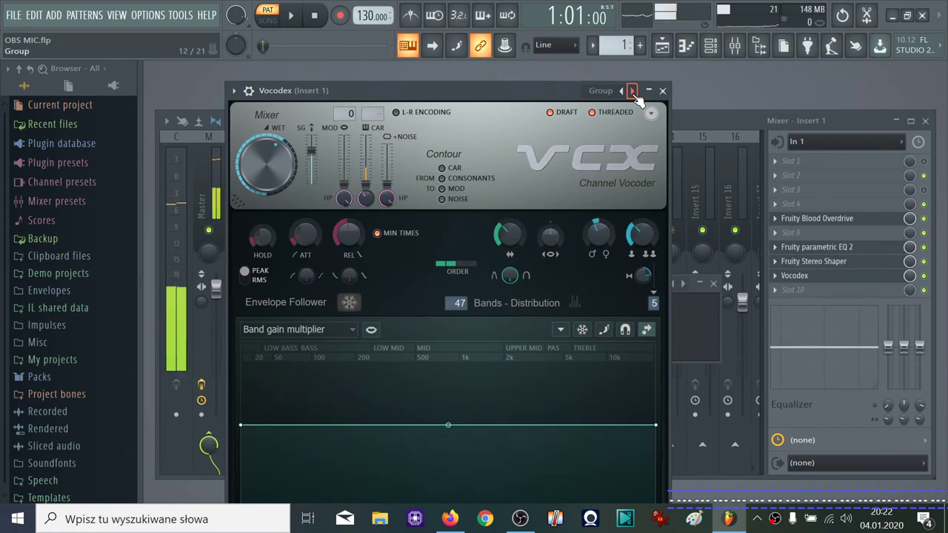
left_click(632, 91)
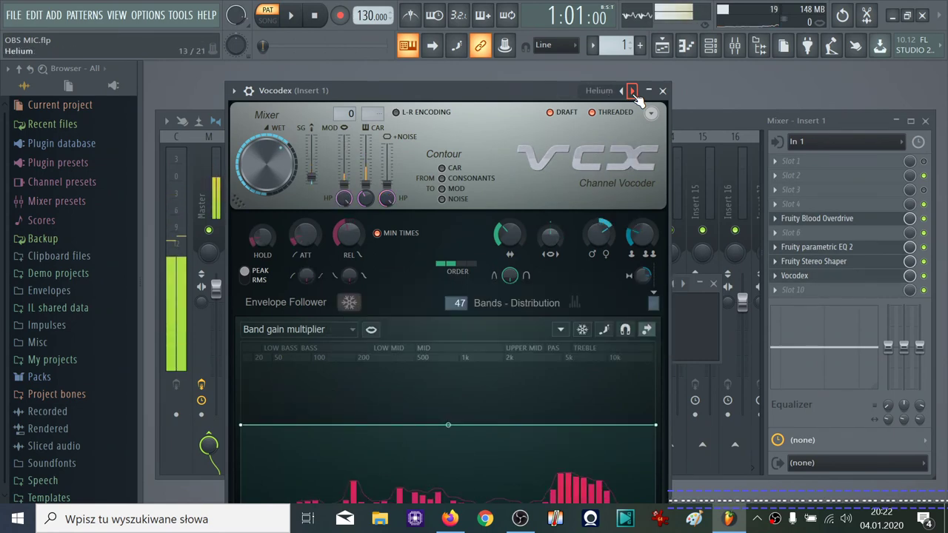
Step: Delete Vocodex from slot 9 of Insert 1, and switch to OBS
left_click(781, 281)
left_click(788, 208)
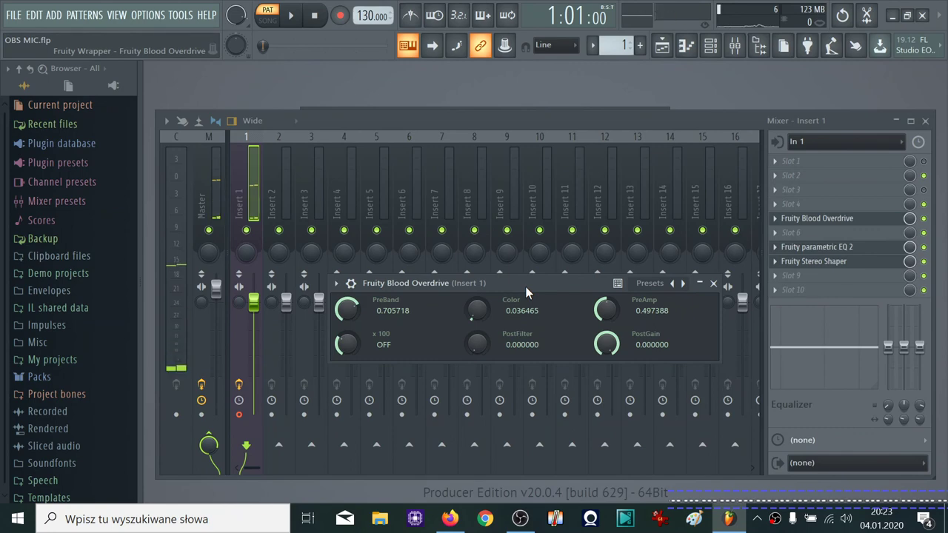
left_click(520, 518)
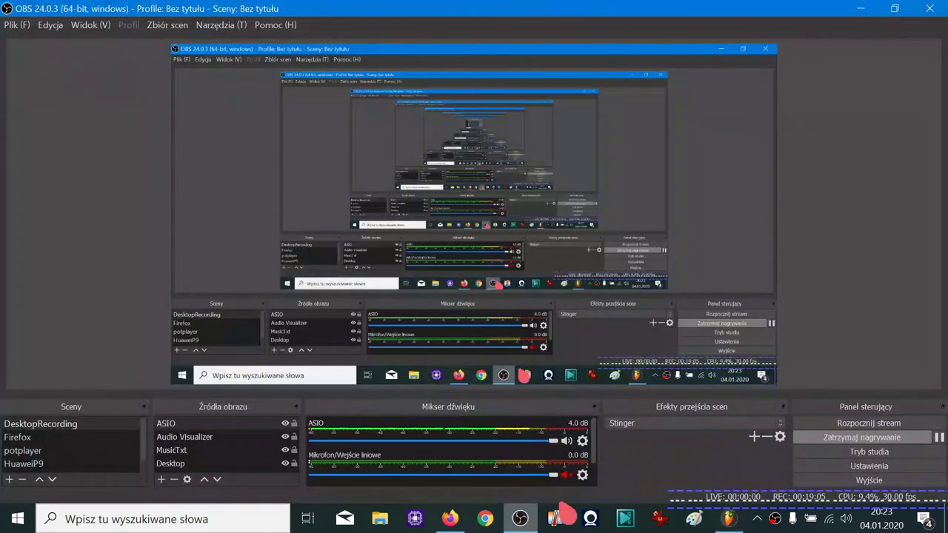